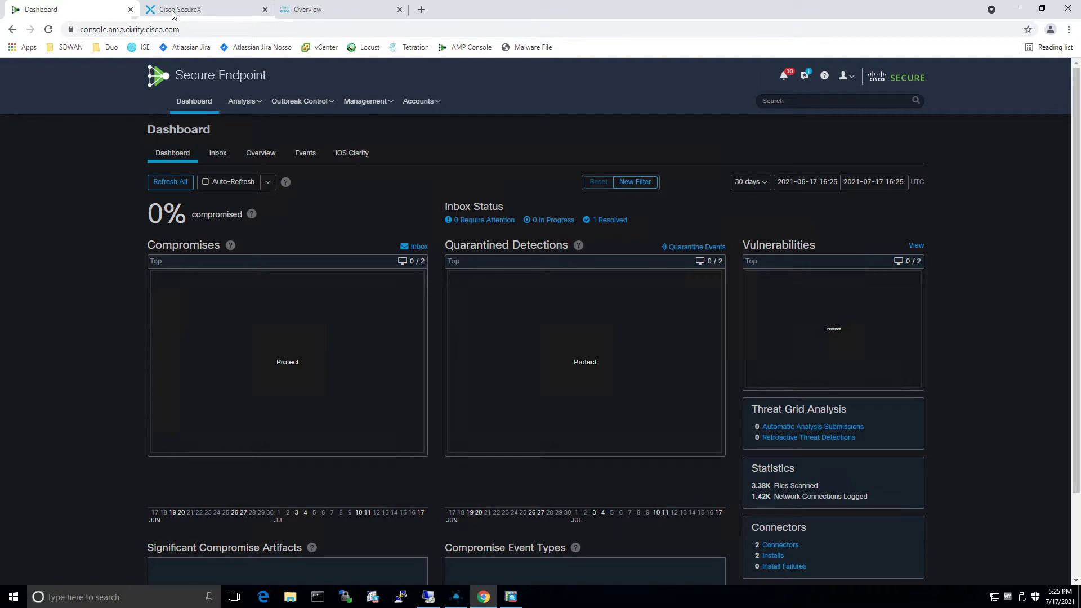
# Start a new AMP for Endpoints integration module in SecureX, and open the API Credentials page in the Secure Endpoint console.
pyautogui.click(191, 10)
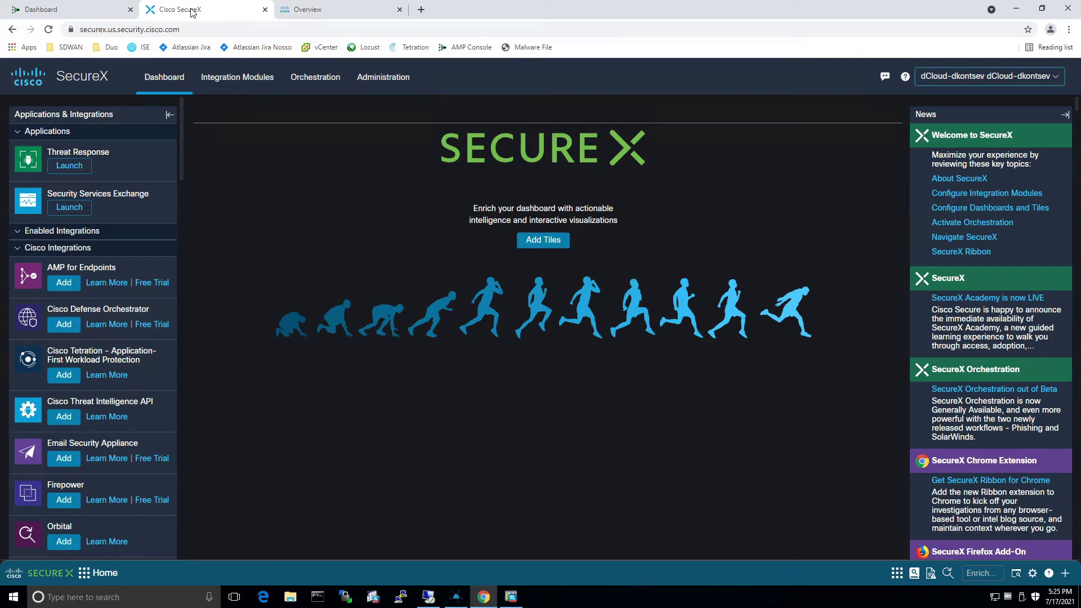
pyautogui.click(61, 282)
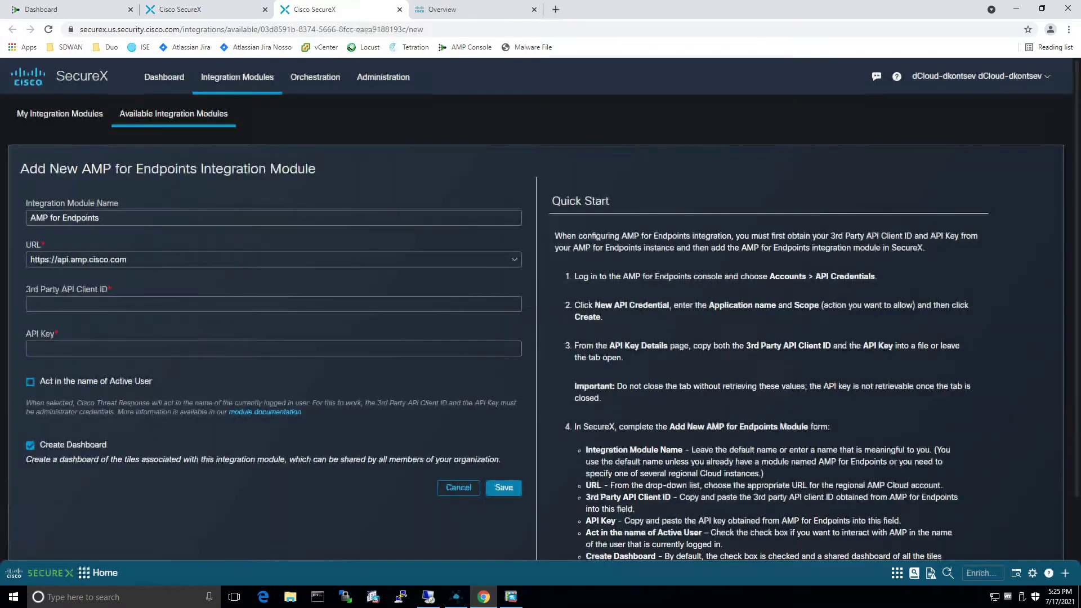
pyautogui.click(59, 11)
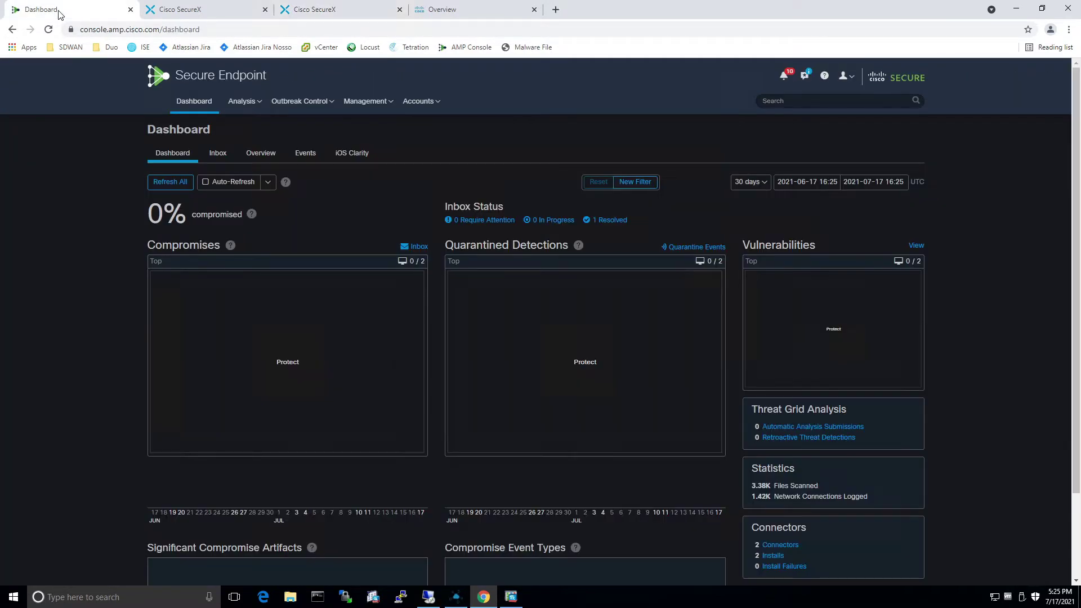
pyautogui.click(411, 104)
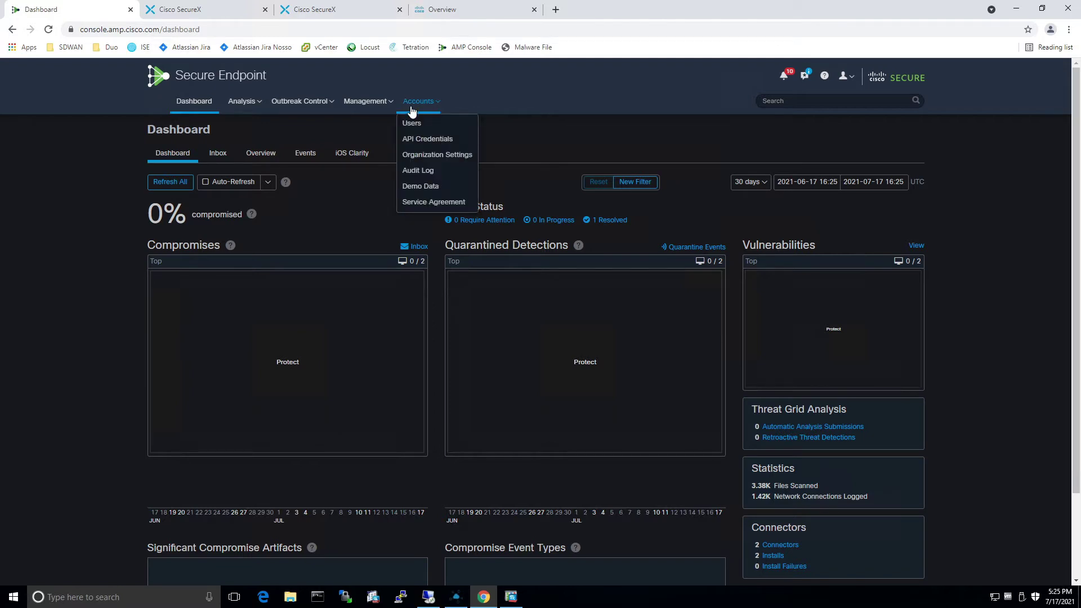
pyautogui.click(425, 141)
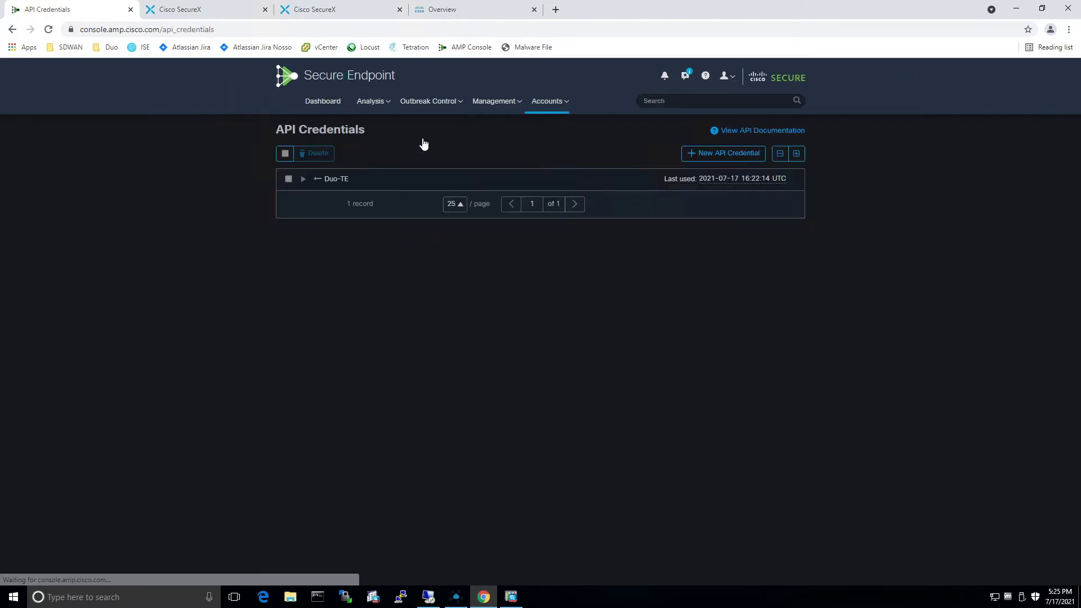
# Create a new API credential with the application name SecureX and Read & Write scope.
pyautogui.click(731, 153)
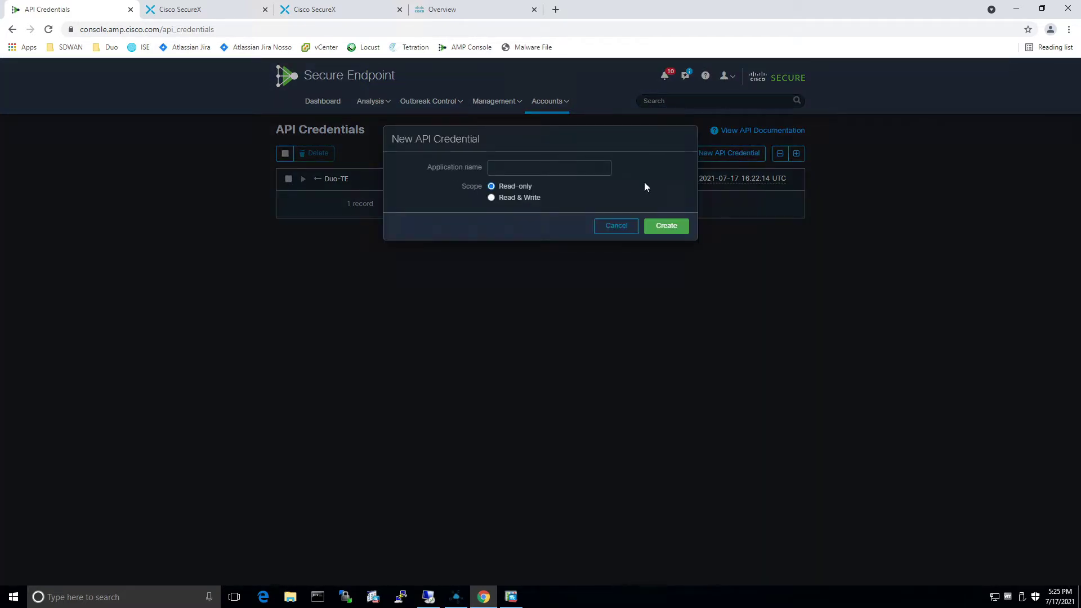
pyautogui.click(492, 197)
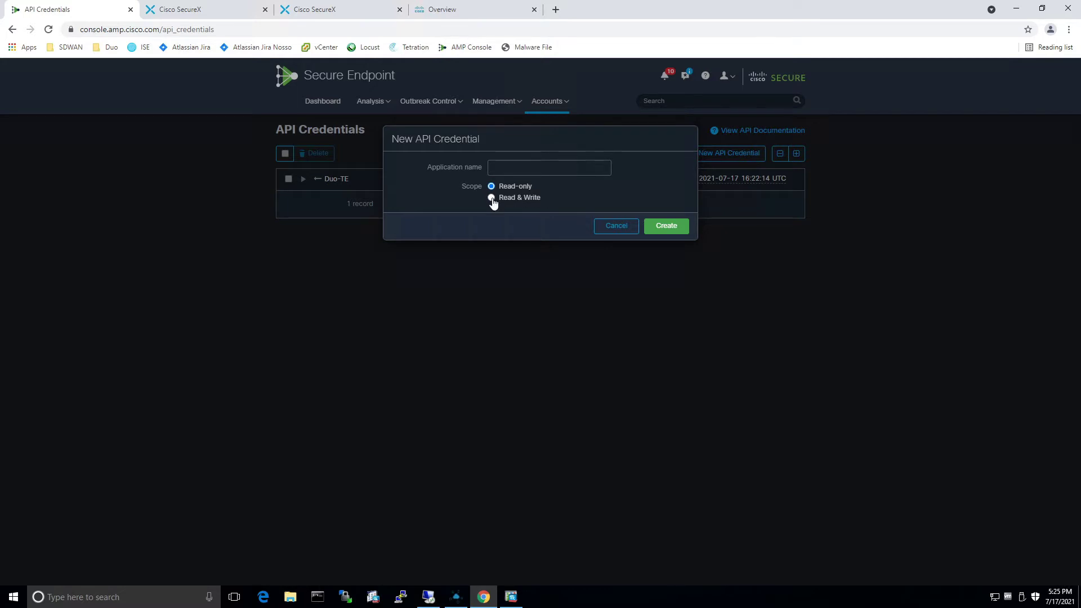
pyautogui.click(505, 168)
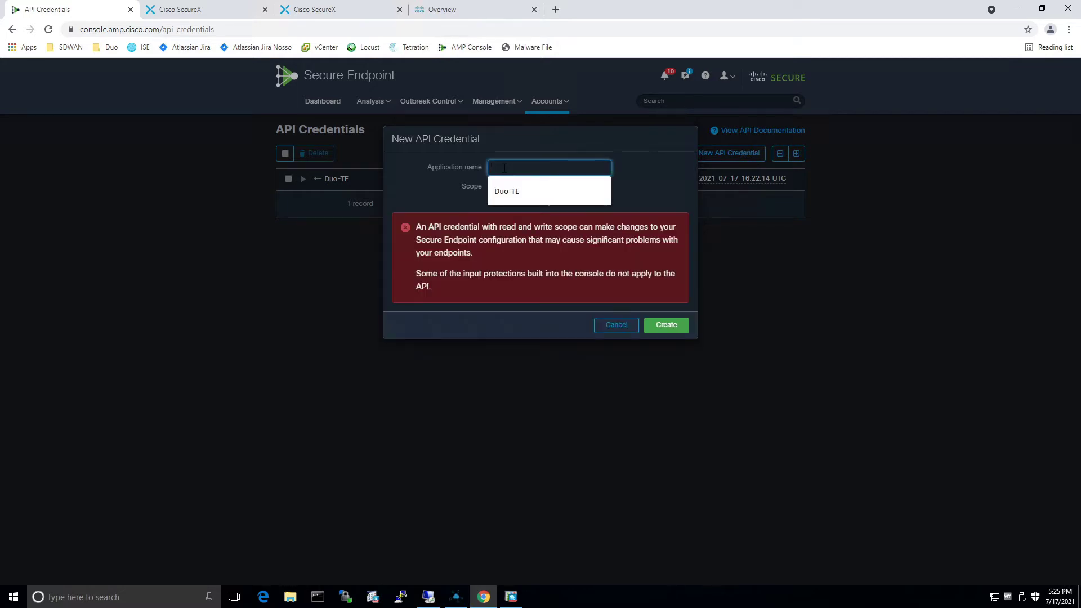
pyautogui.write('Sec')
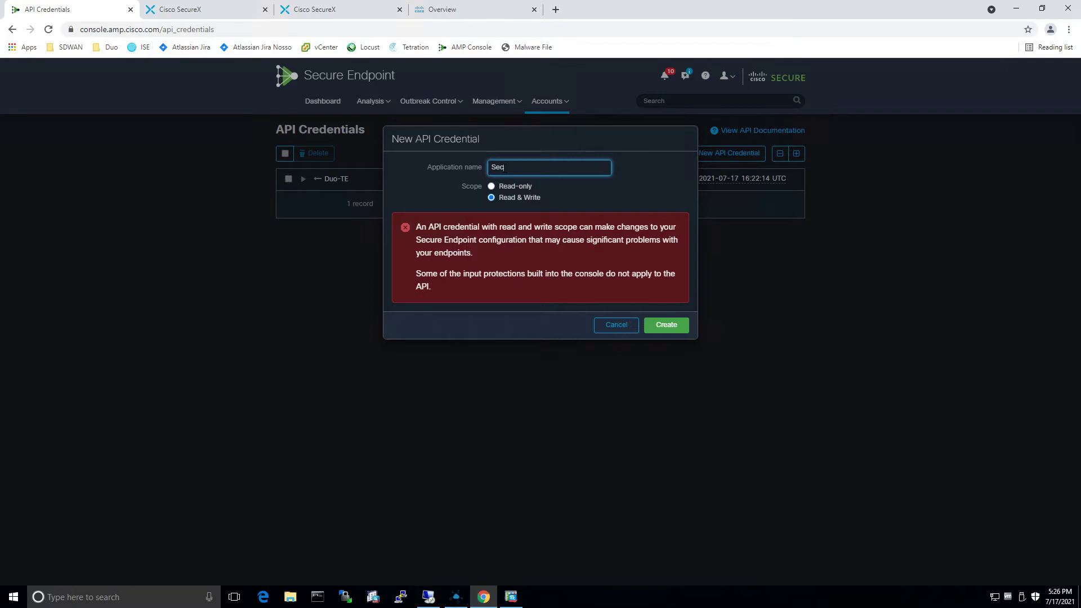
pyautogui.write('ureX')
pyautogui.click(666, 327)
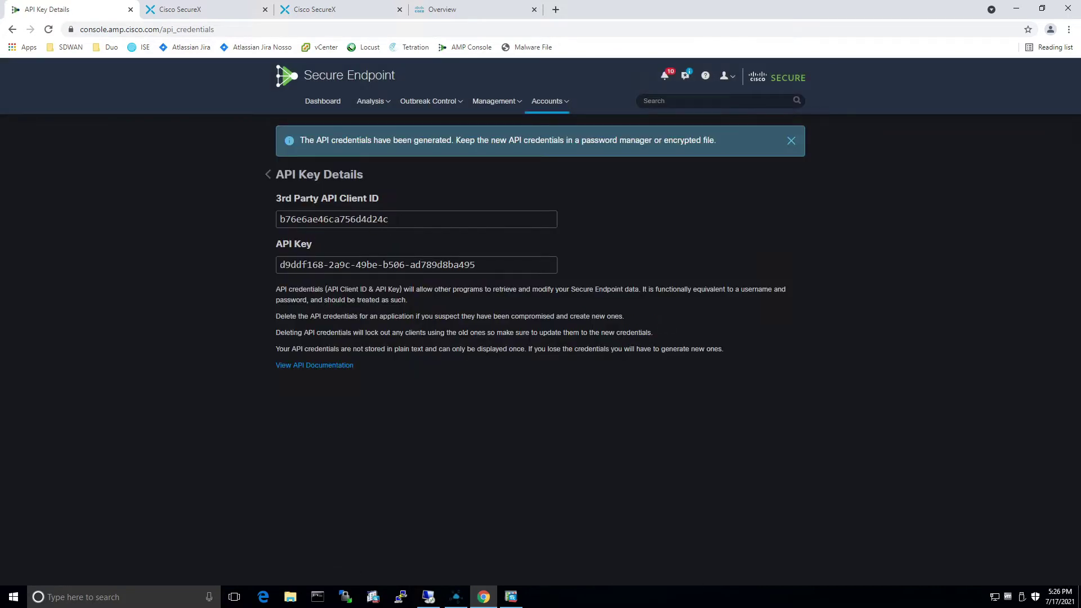
# Copy the 3rd Party API Client ID from the API Key Details into SecureX's AMP for Endpoints module form.
pyautogui.doubleClick(297, 220)
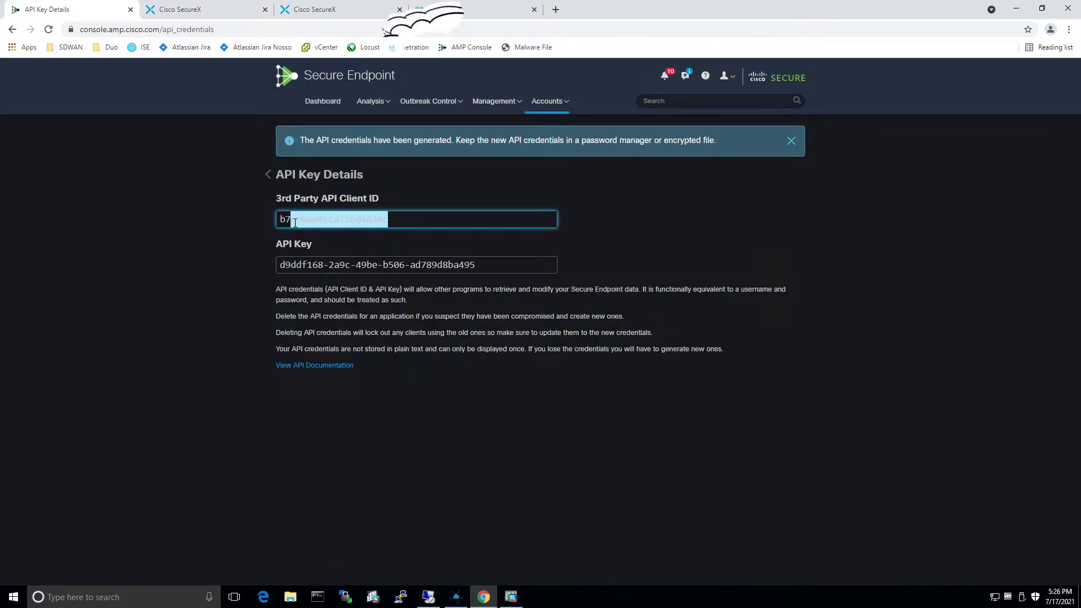
pyautogui.hotkey('ctrl', 'c')
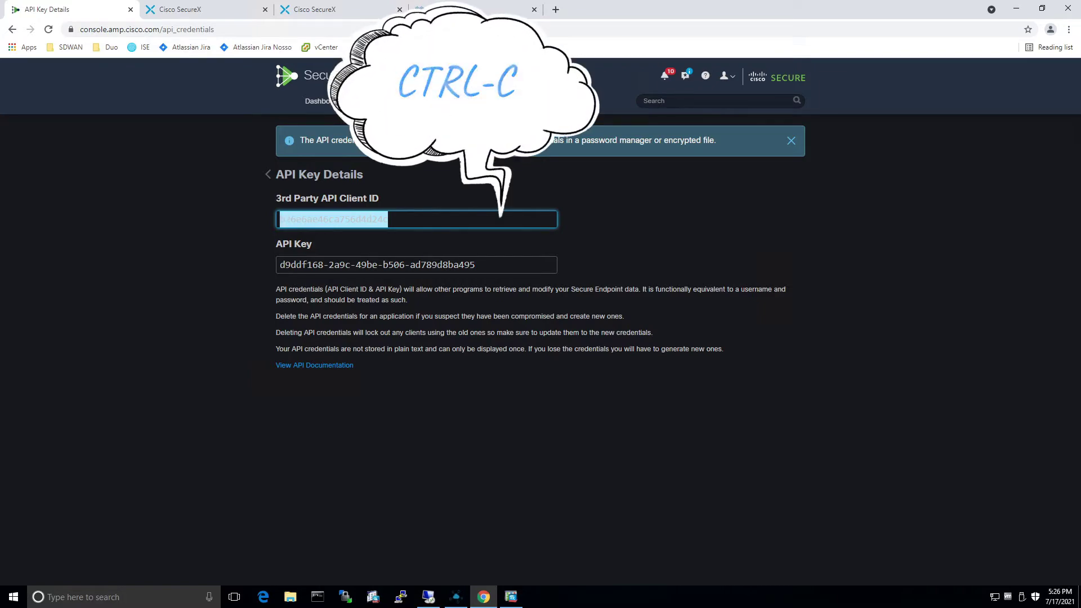
pyautogui.click(315, 9)
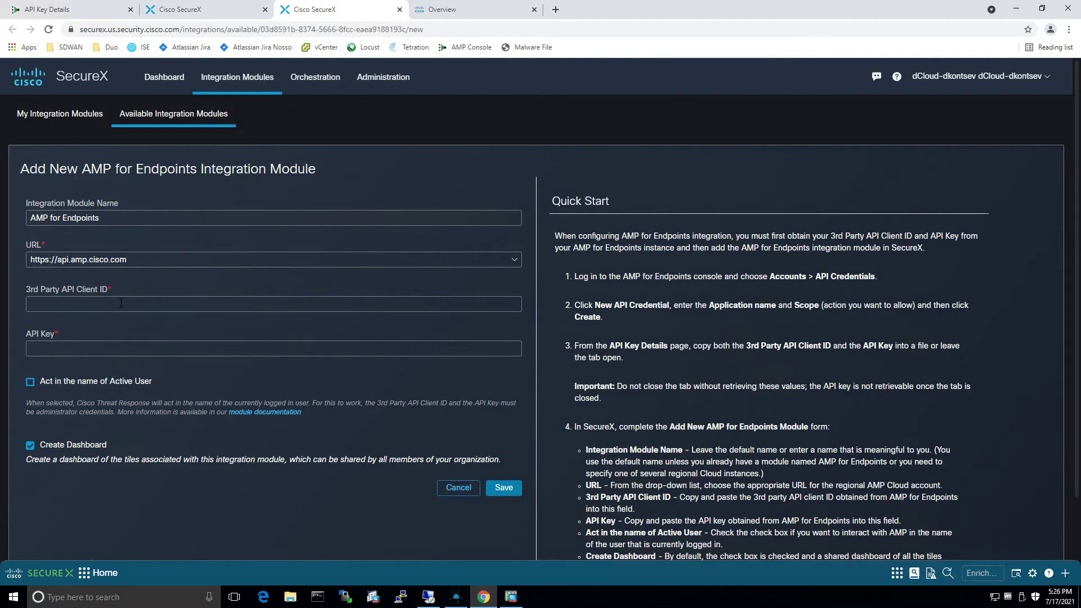
pyautogui.click(95, 305)
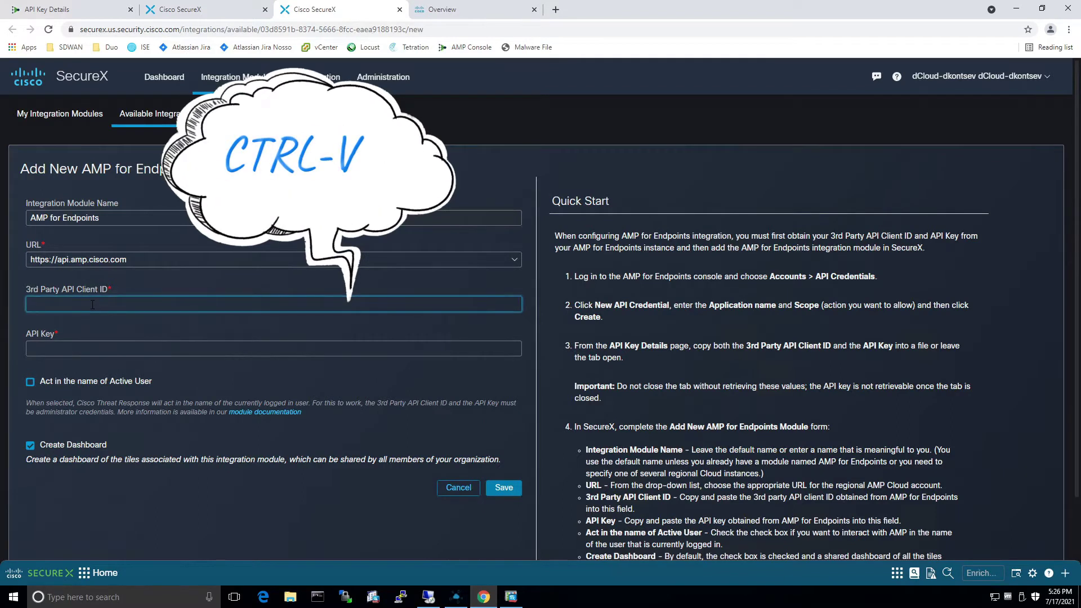
pyautogui.hotkey('ctrl', 'v')
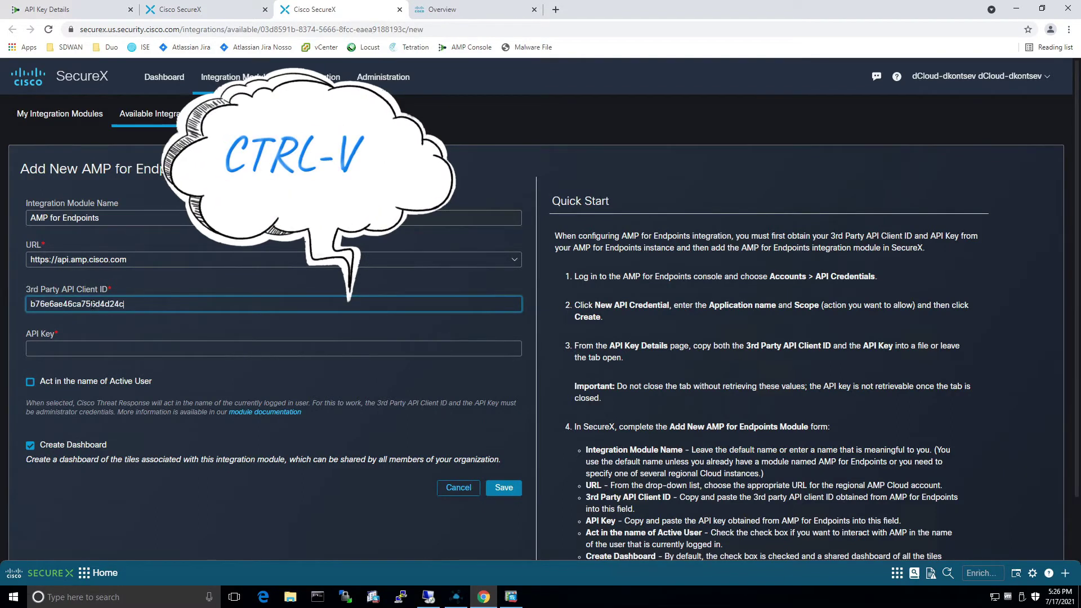
# Copy the API Key from Secure Endpoint into the API Key field of SecureX's AMP for Endpoints module form and save the module.
pyautogui.click(76, 12)
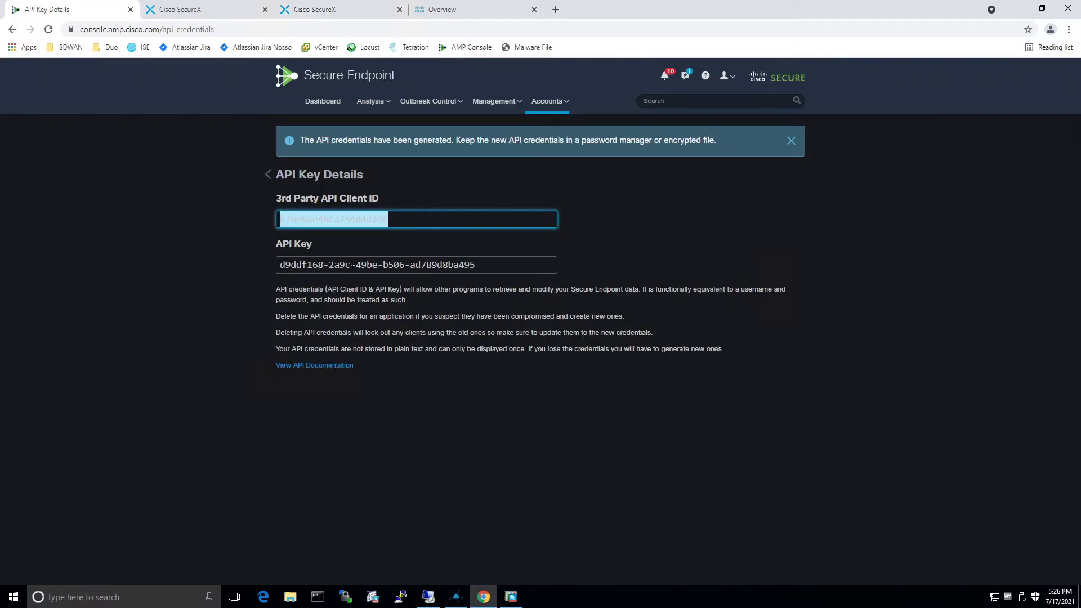
pyautogui.click(352, 268)
pyautogui.hotkey('ctrl', 'a')
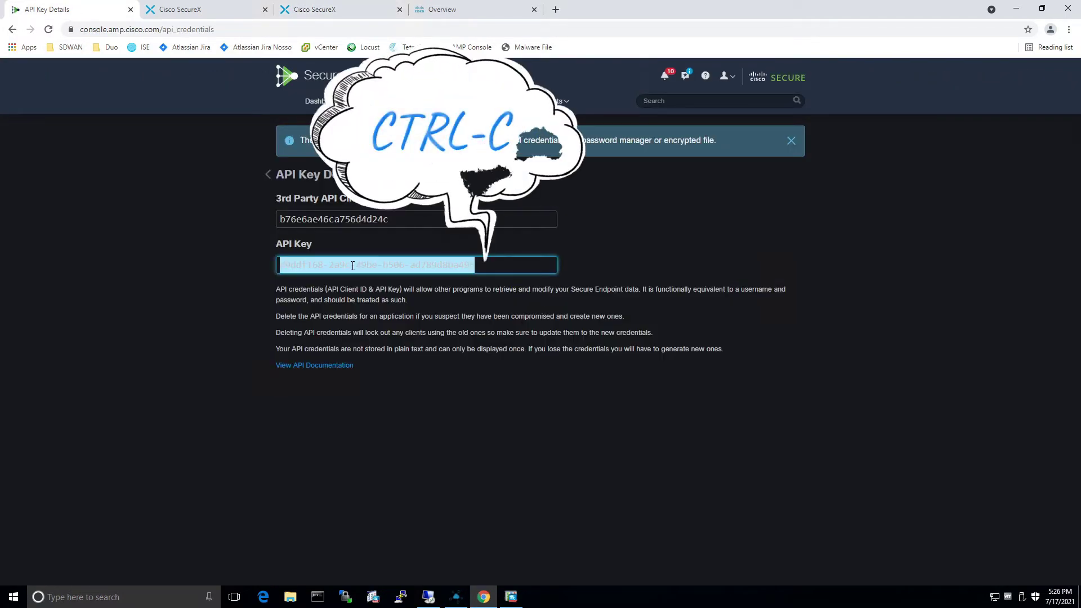
pyautogui.hotkey('ctrl', 'c')
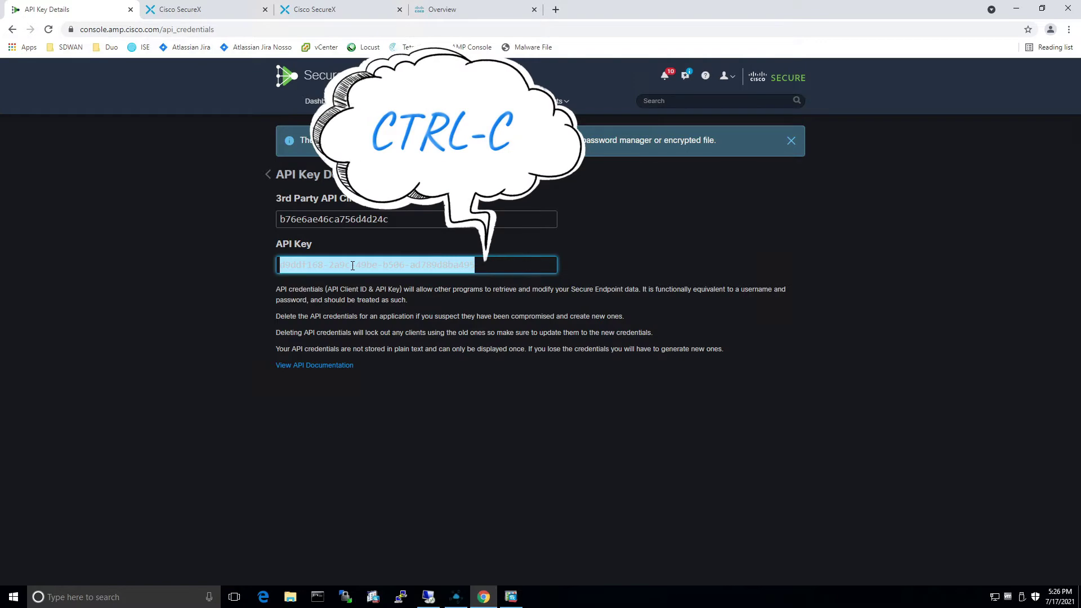
pyautogui.click(331, 11)
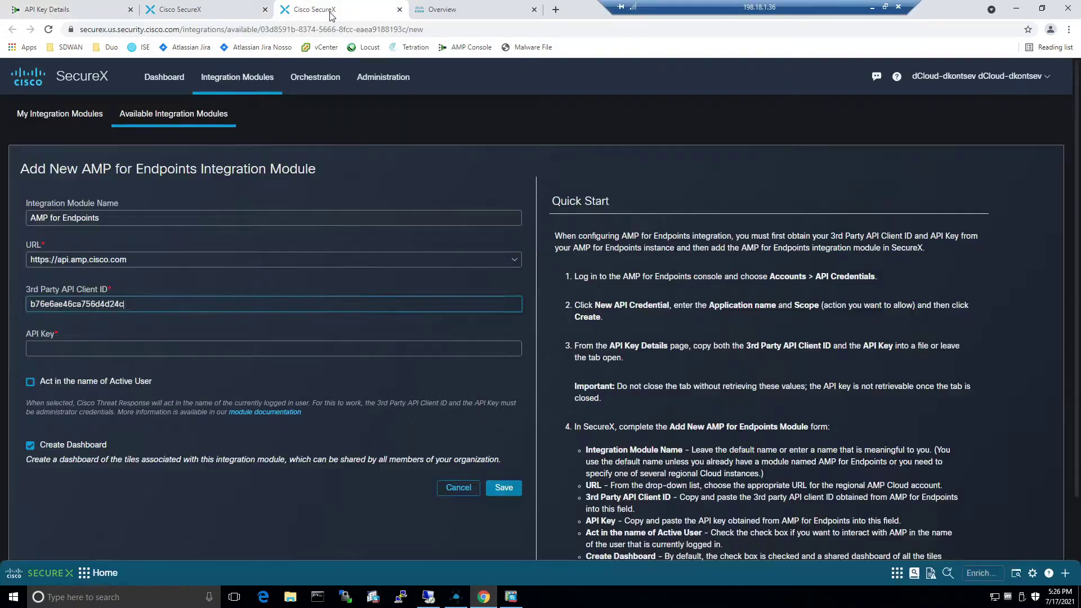
pyautogui.click(79, 350)
pyautogui.hotkey('ctrl', 'v')
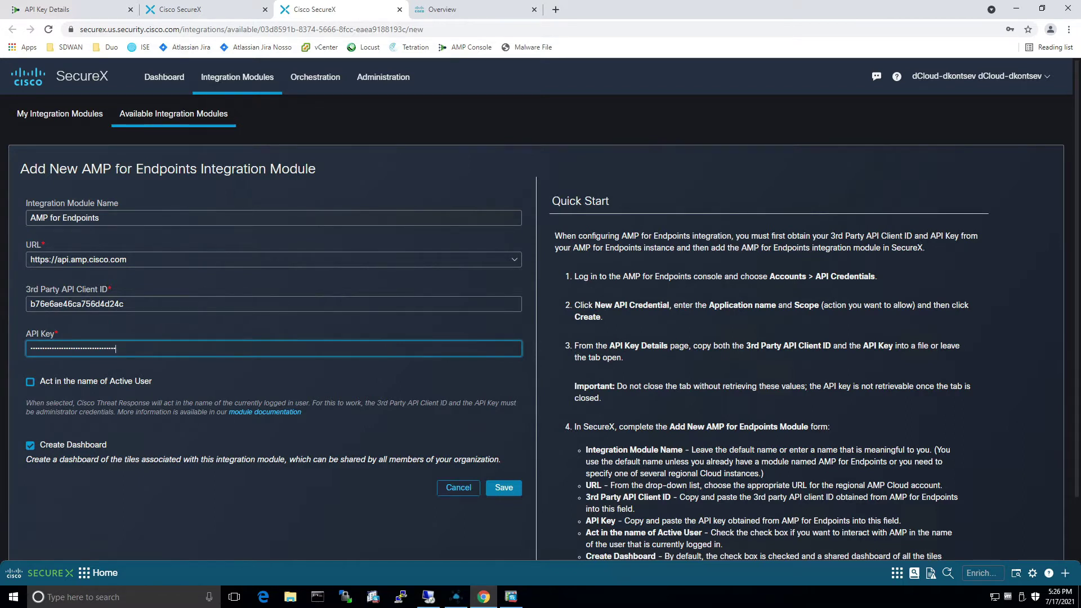
pyautogui.click(504, 488)
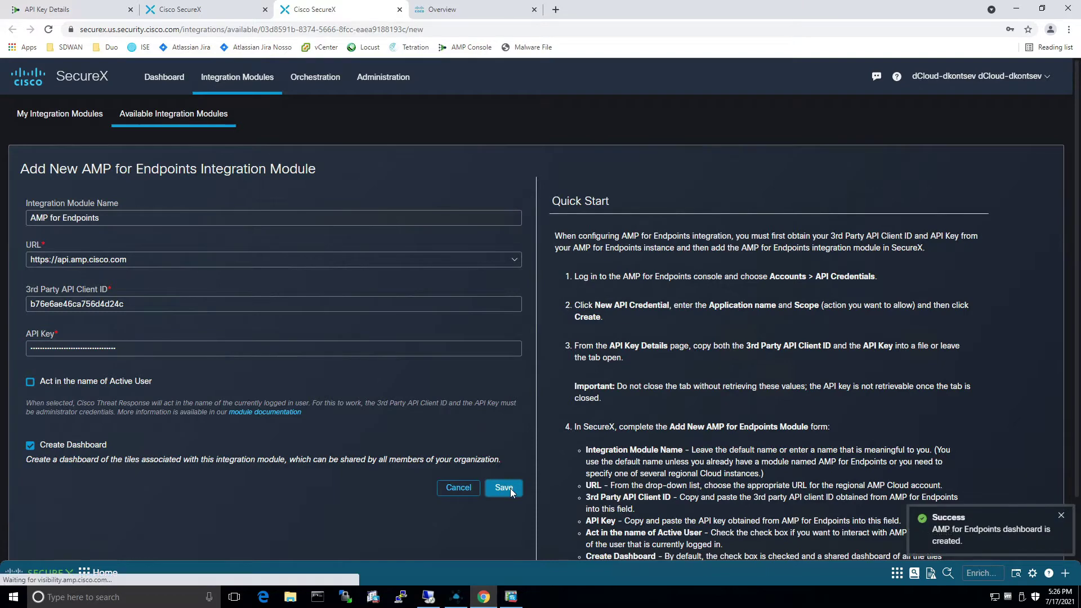
# Browse the available integration modules and start a new Umbrella module.
pyautogui.click(170, 114)
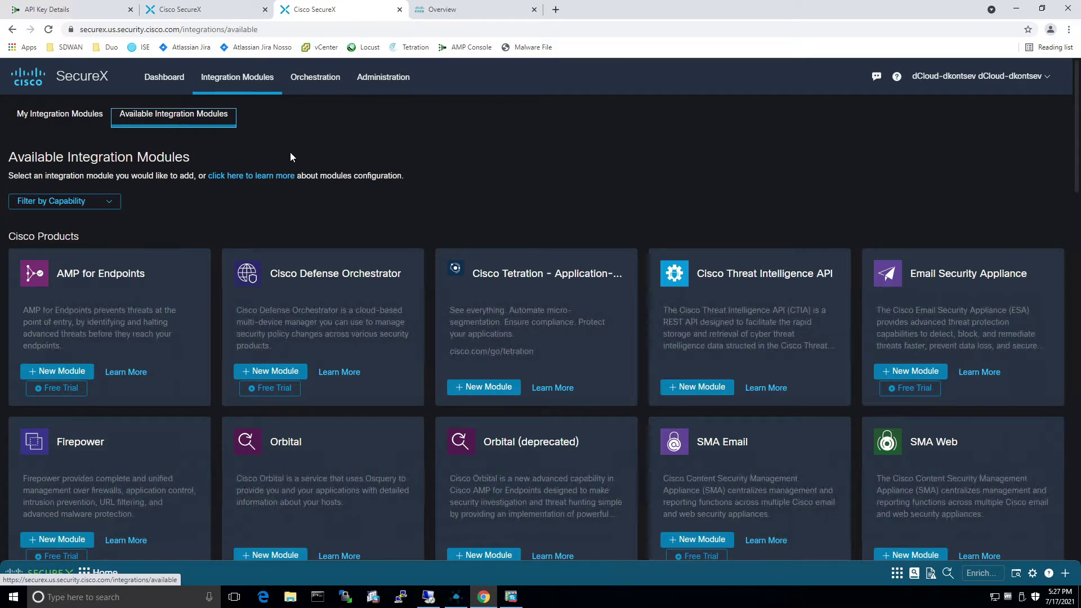
pyautogui.scroll(-1, 619, 194)
pyautogui.scroll(-1, 620, 194)
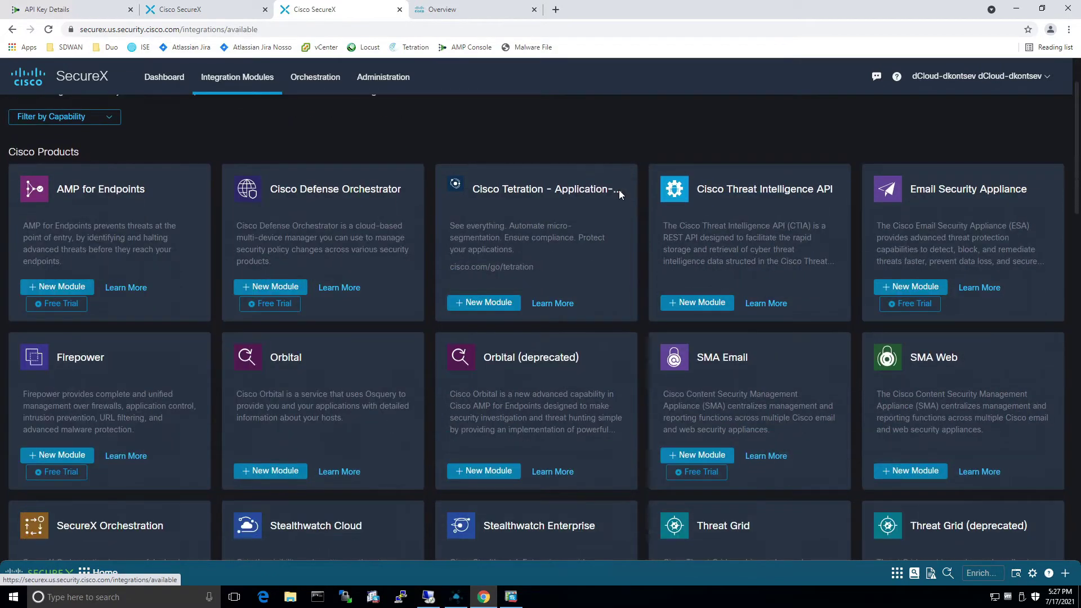
pyautogui.scroll(-1, 619, 194)
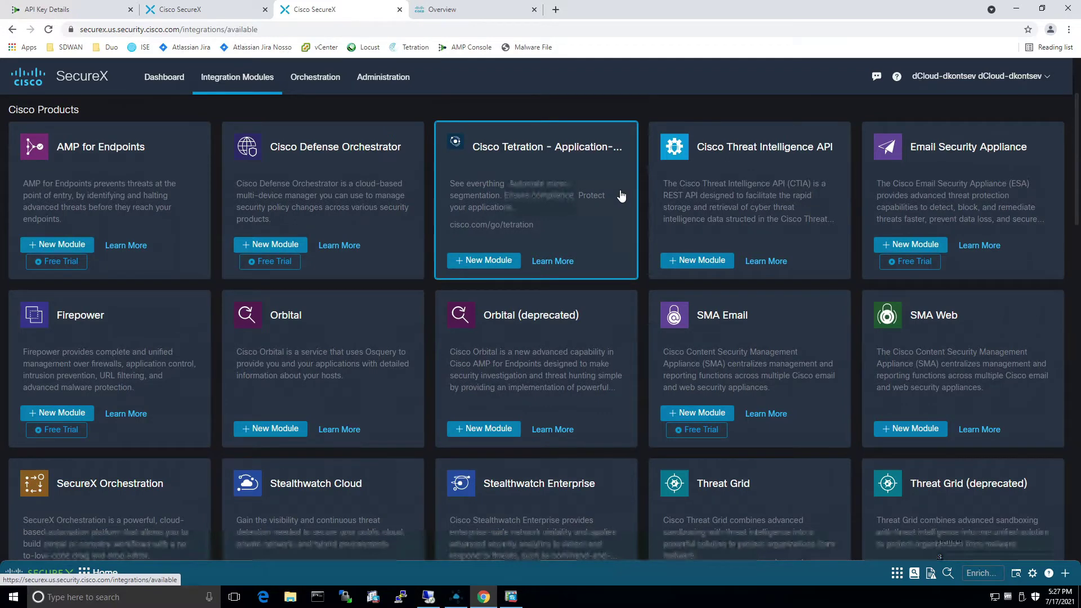
pyautogui.scroll(-4, 628, 220)
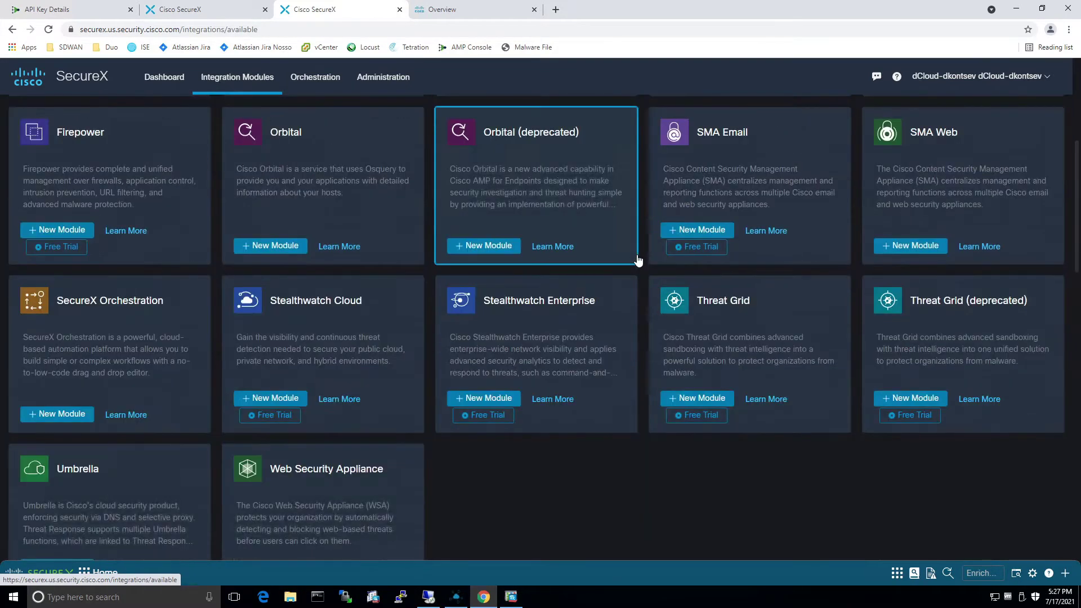
pyautogui.scroll(-2, 638, 260)
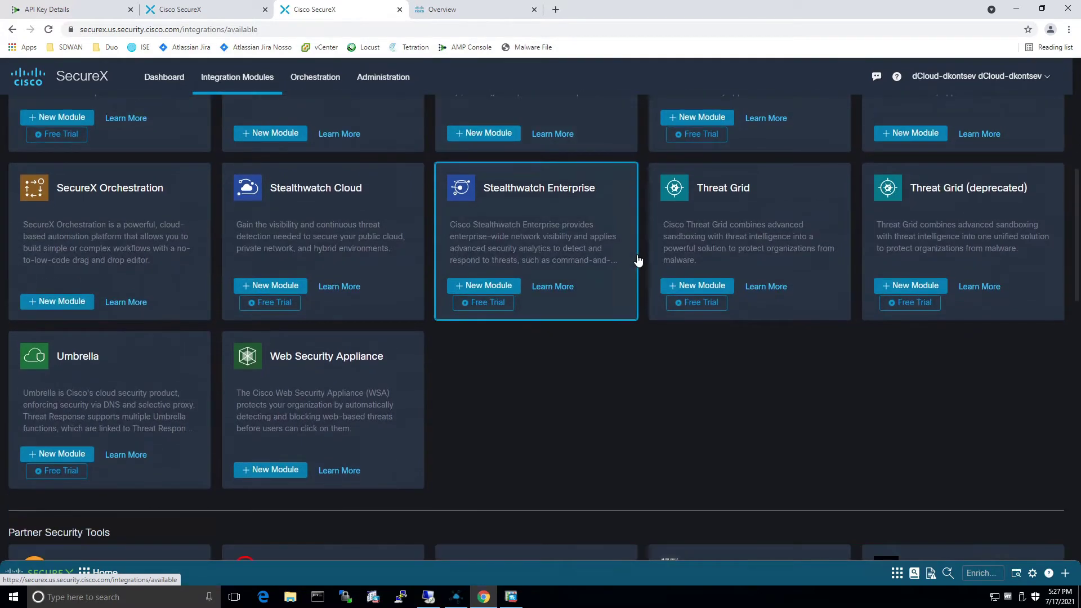
pyautogui.scroll(-2, 638, 260)
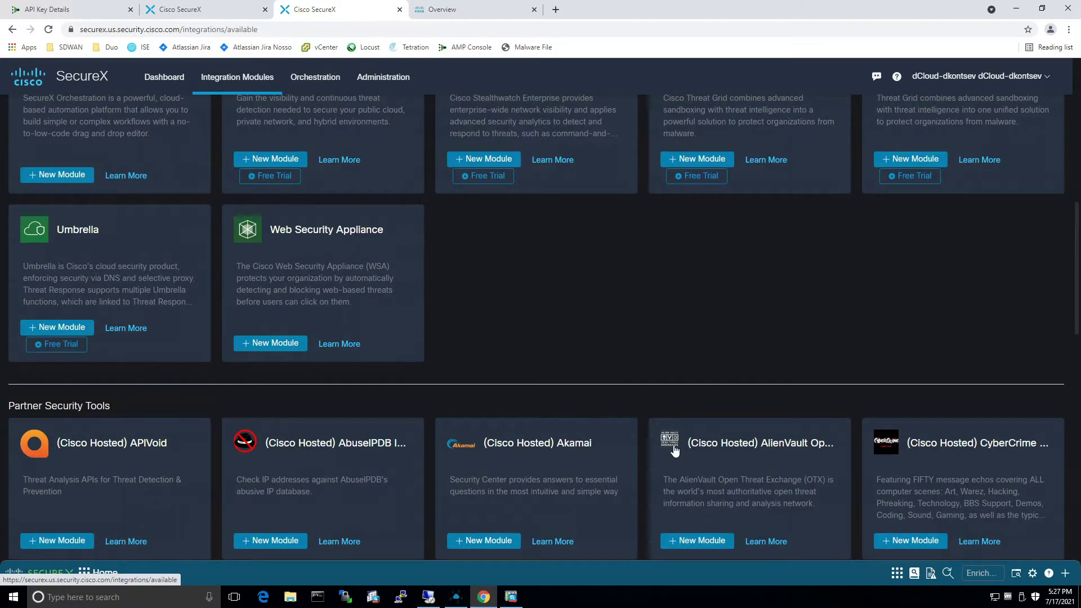
pyautogui.click(77, 330)
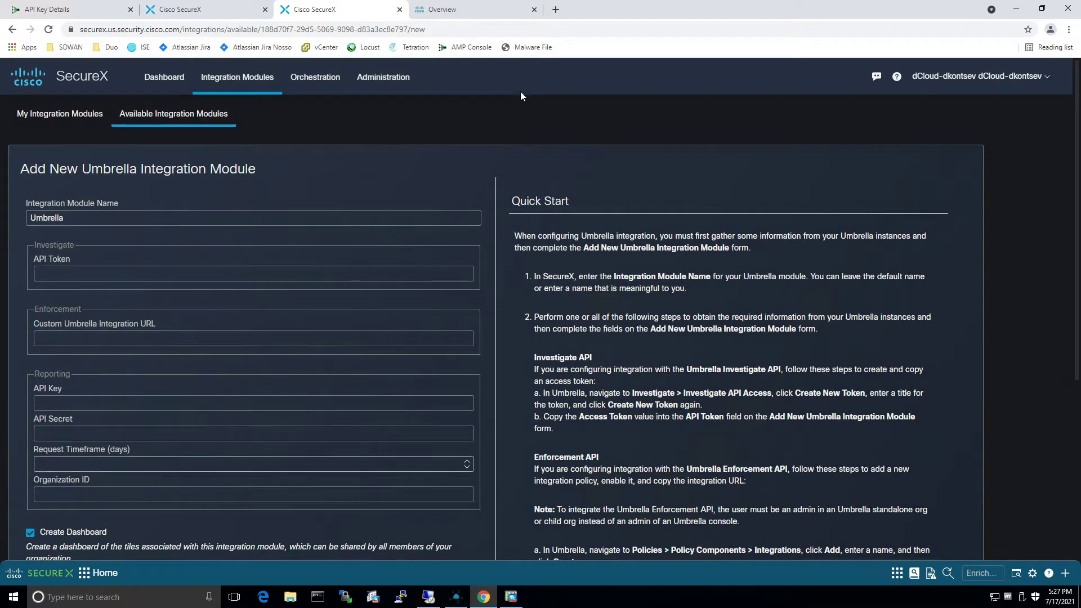
# Switch to the Cisco Umbrella dashboard and create an Umbrella Reporting API key.
pyautogui.click(473, 11)
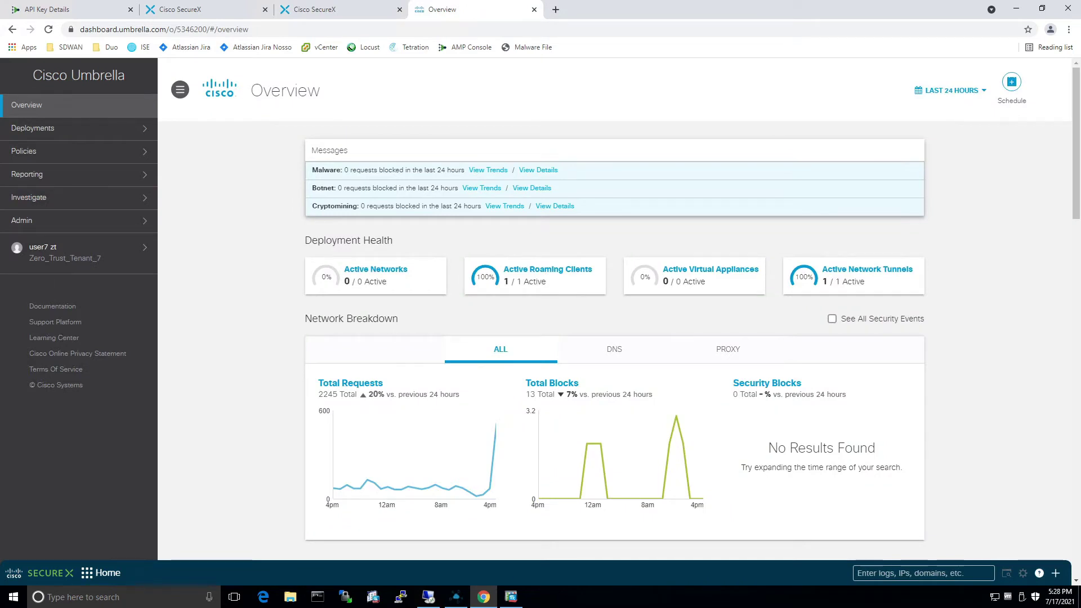
pyautogui.click(121, 221)
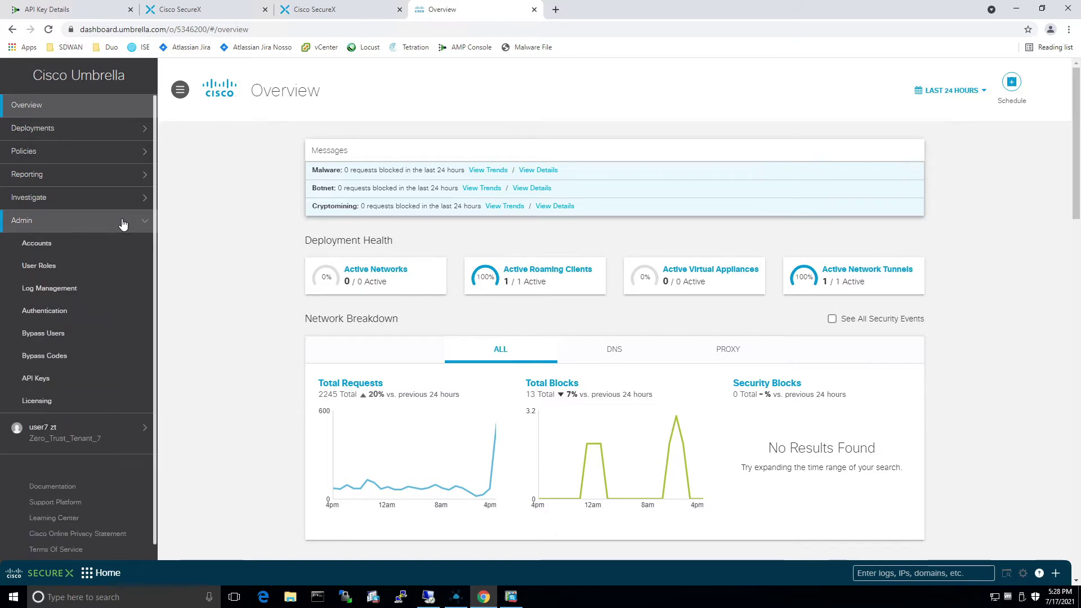
pyautogui.click(36, 378)
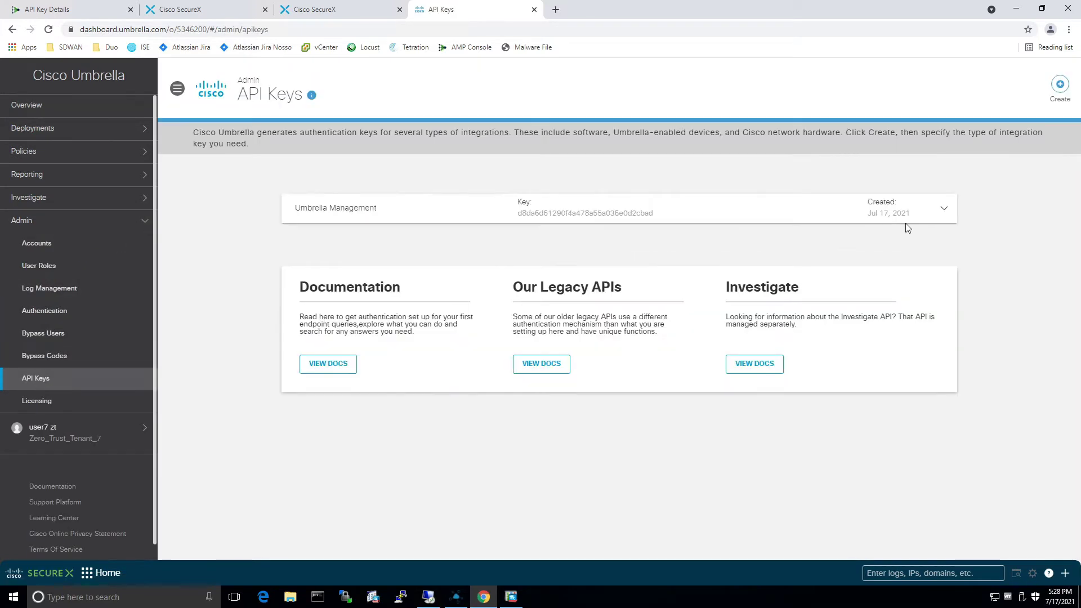
pyautogui.click(1059, 86)
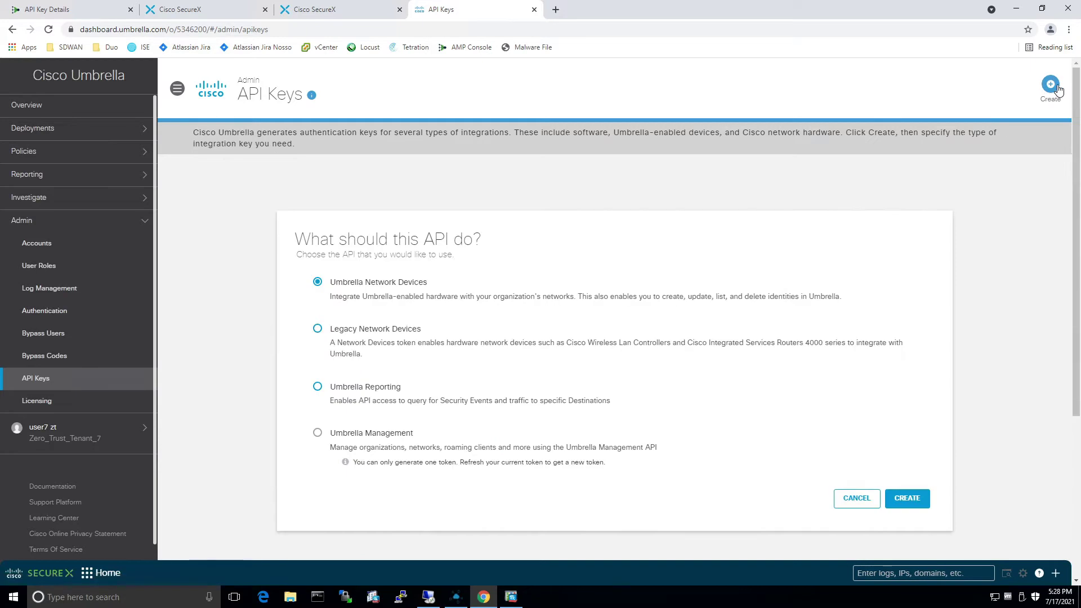
pyautogui.click(318, 388)
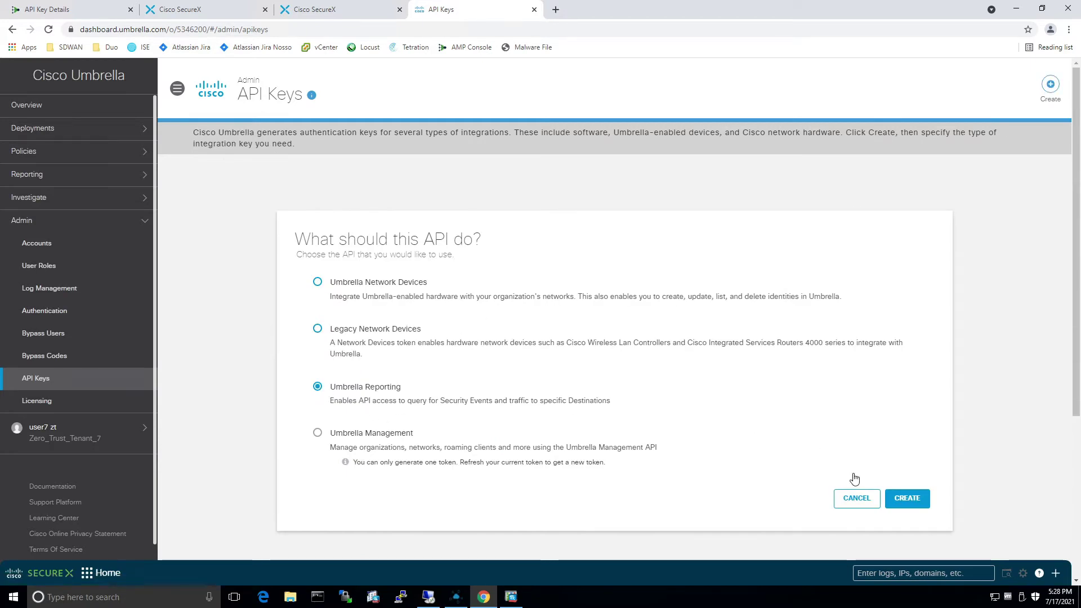
pyautogui.click(907, 502)
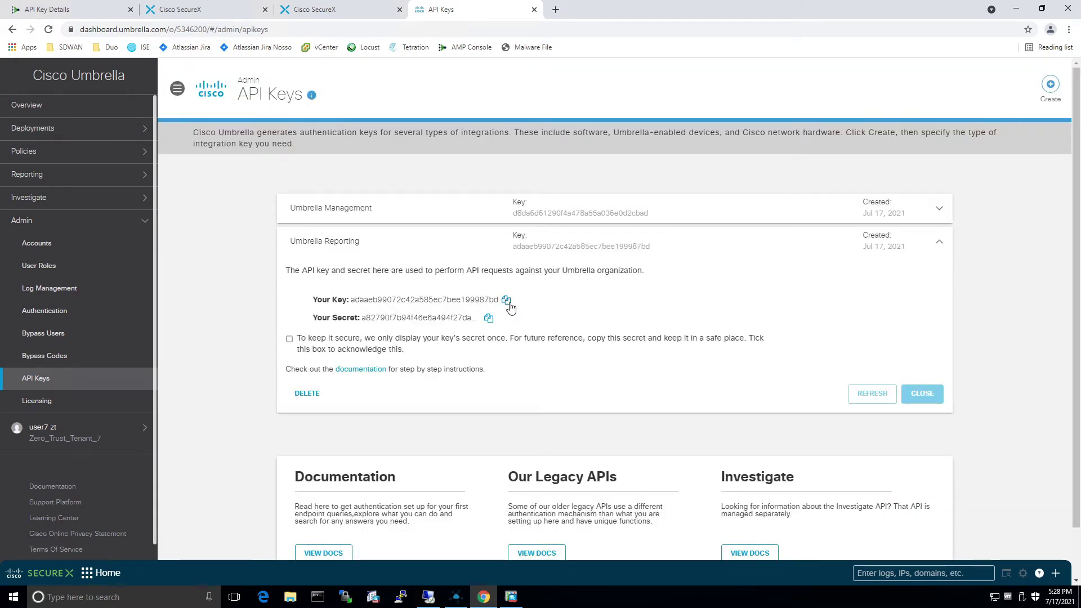
# Copy the Umbrella Reporting API key into the Reporting API Key field of SecureX's new Umbrella module form.
pyautogui.click(508, 302)
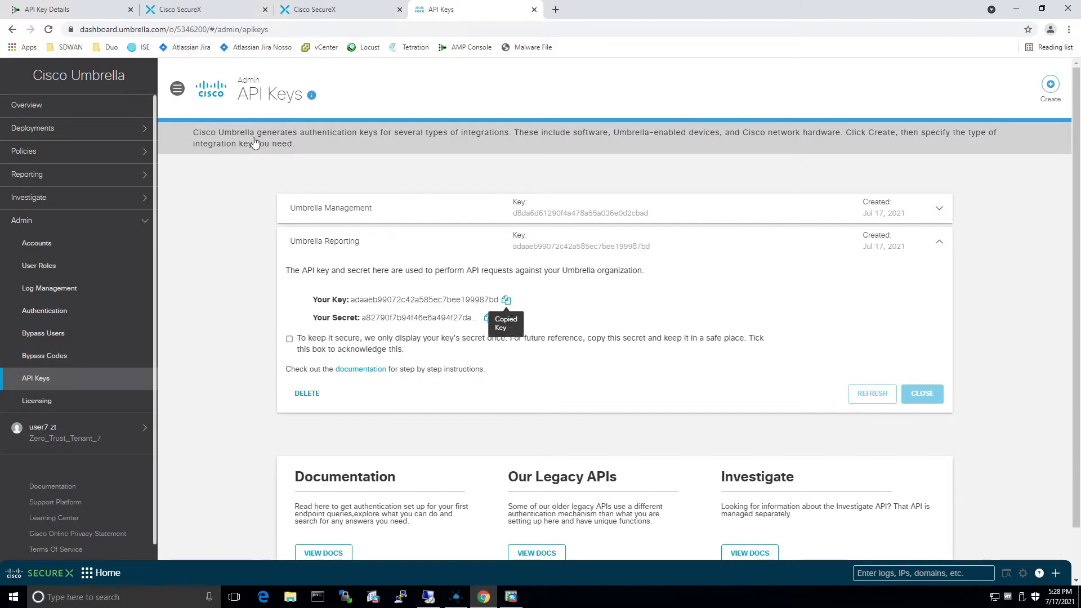
pyautogui.click(317, 10)
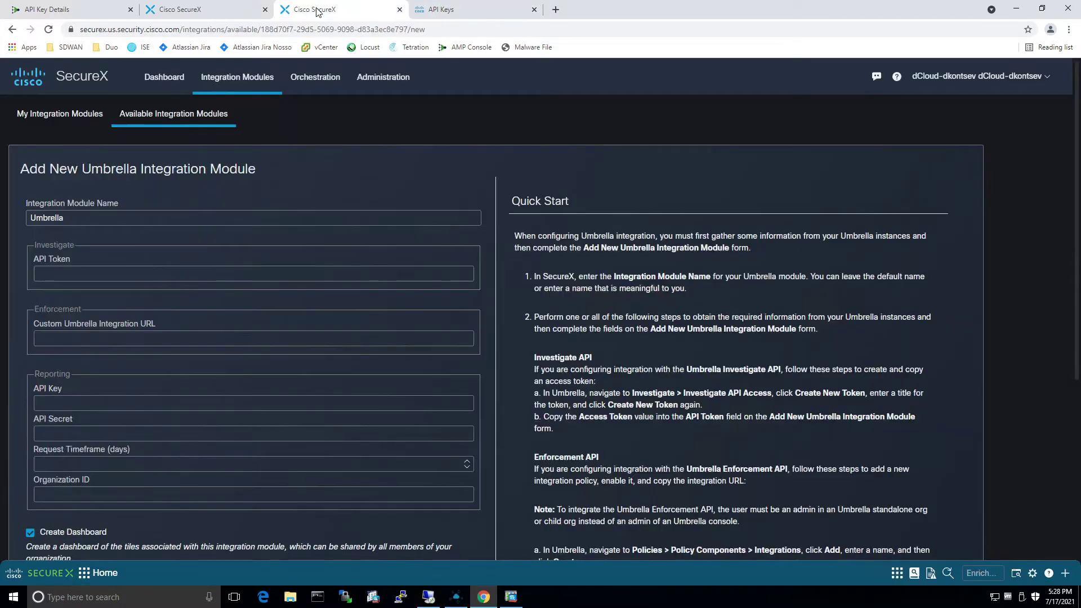
pyautogui.click(193, 216)
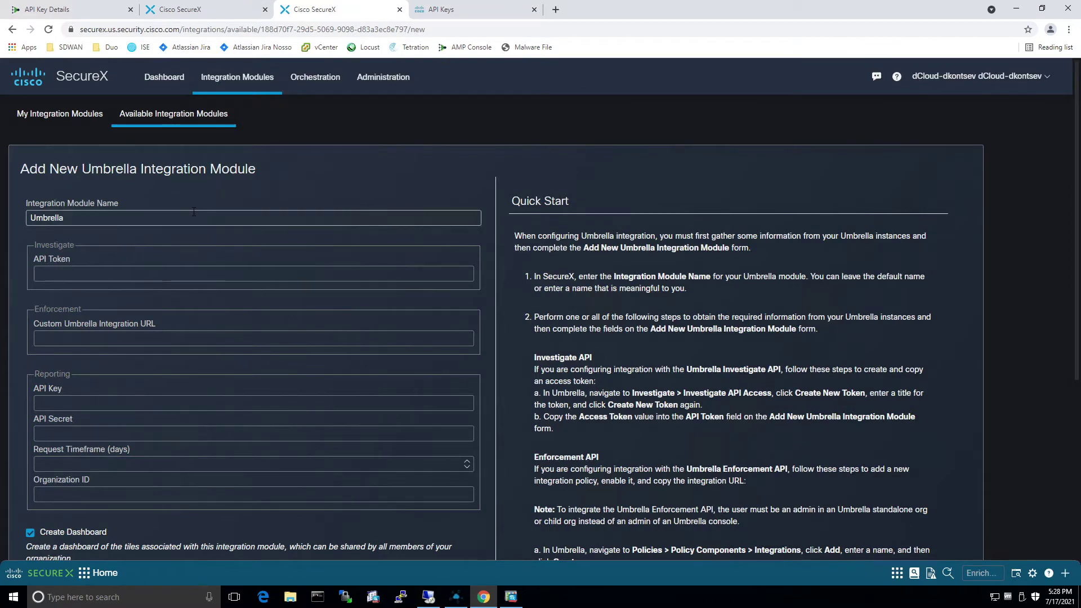
pyautogui.click(95, 405)
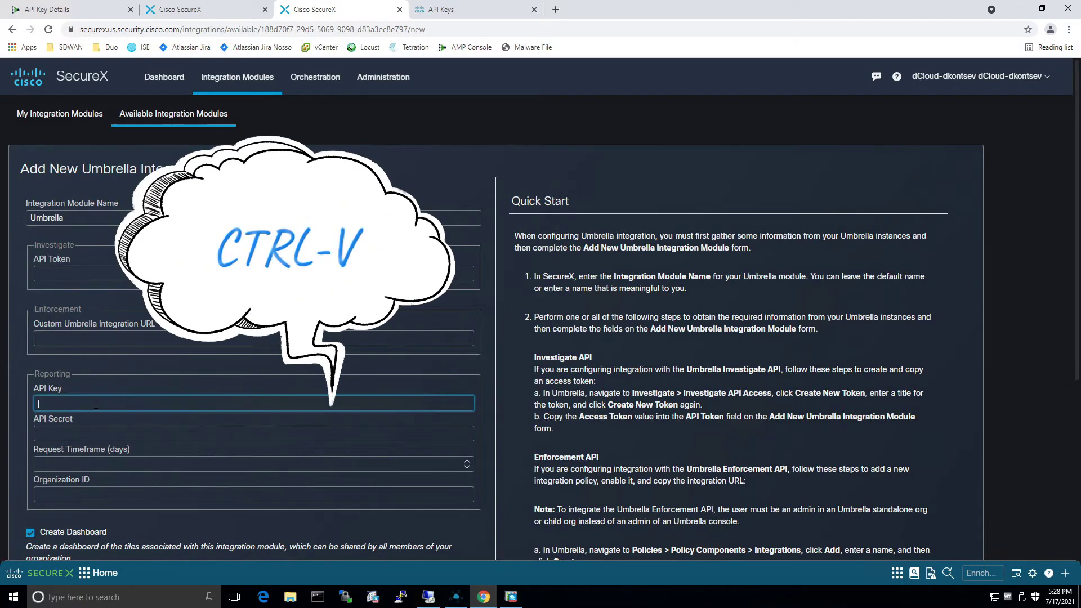
pyautogui.hotkey('ctrl', 'v')
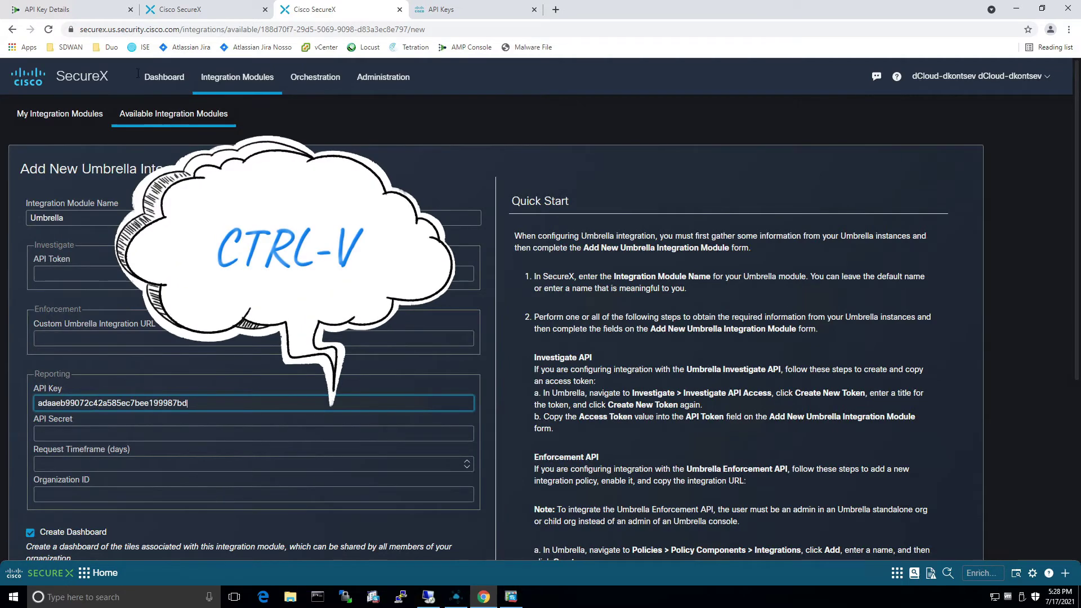
# Copy the Umbrella Reporting secret into the API Secret field of SecureX's Umbrella module form.
pyautogui.click(439, 10)
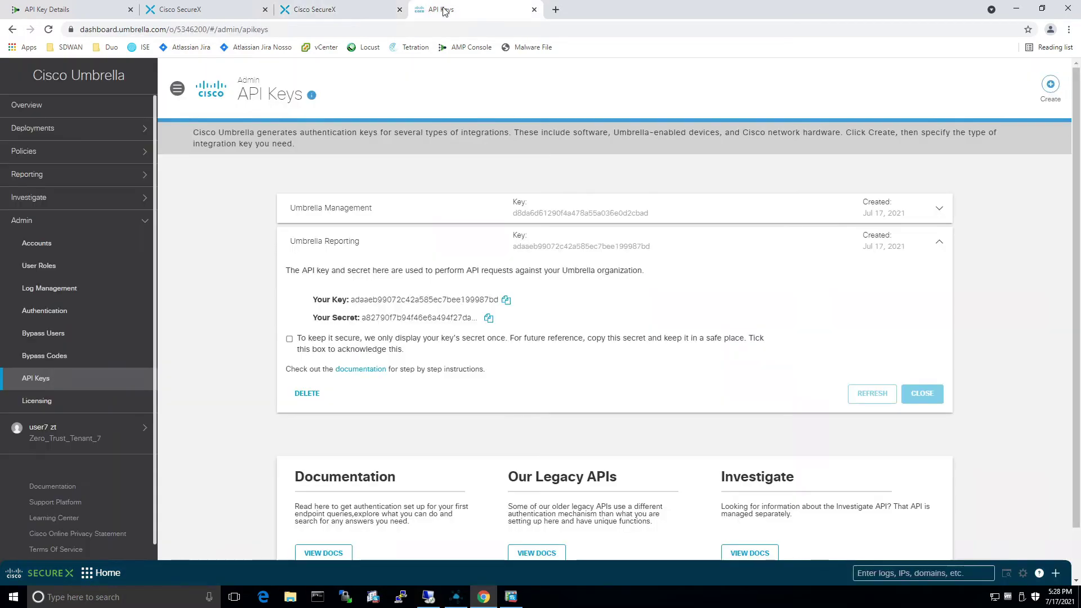
pyautogui.click(488, 317)
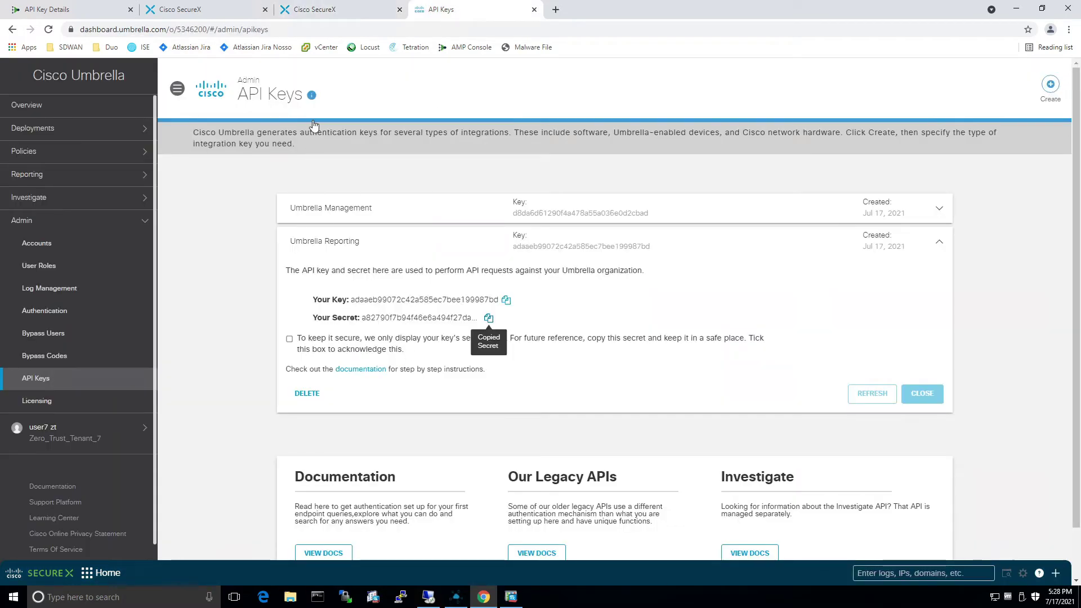
pyautogui.click(319, 10)
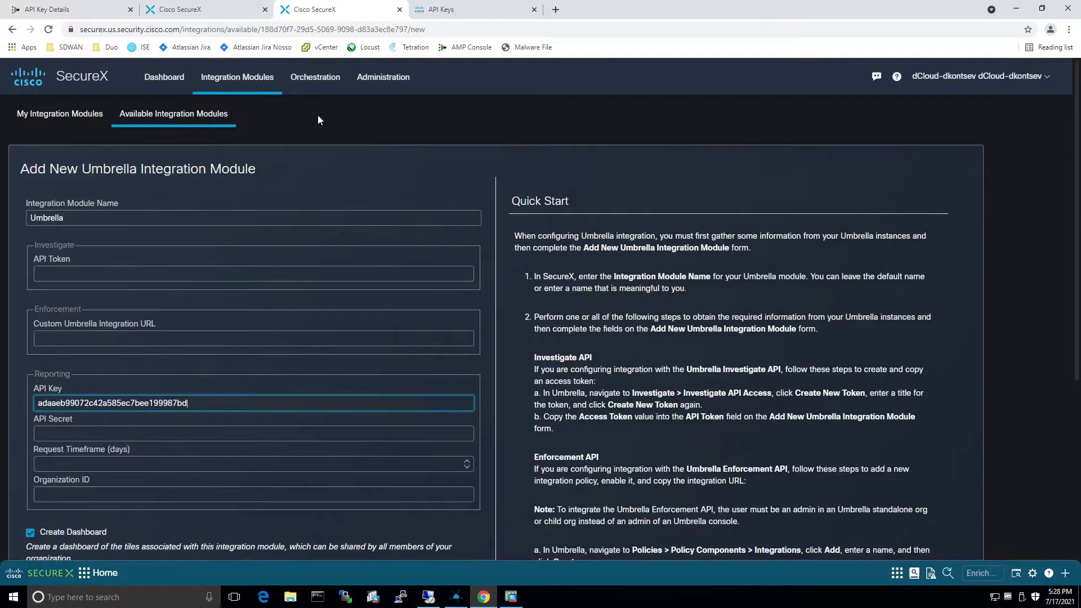
pyautogui.click(107, 436)
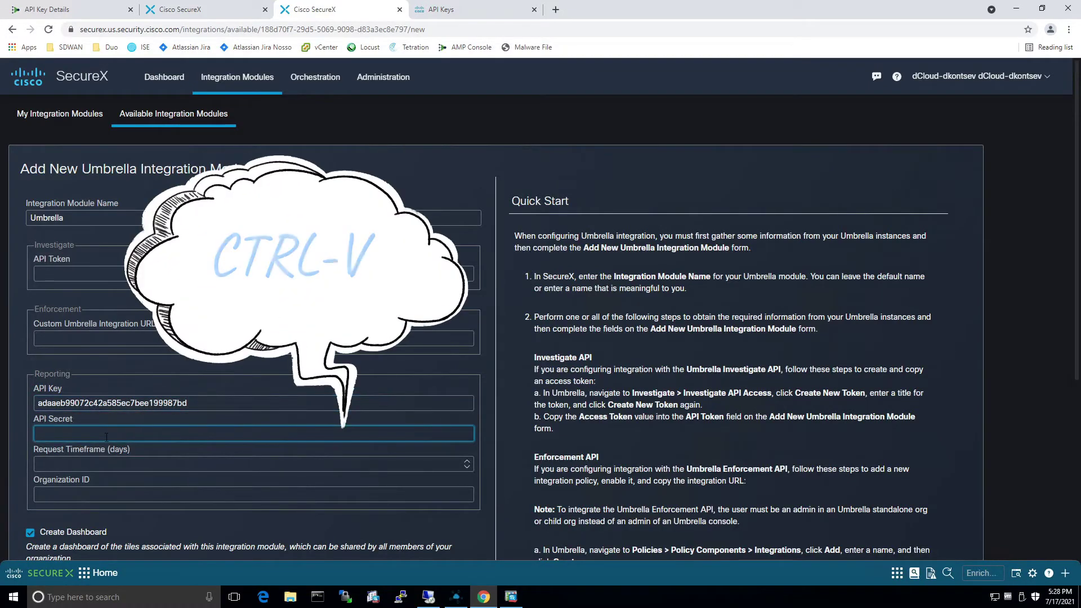
pyautogui.hotkey('ctrl', 'v')
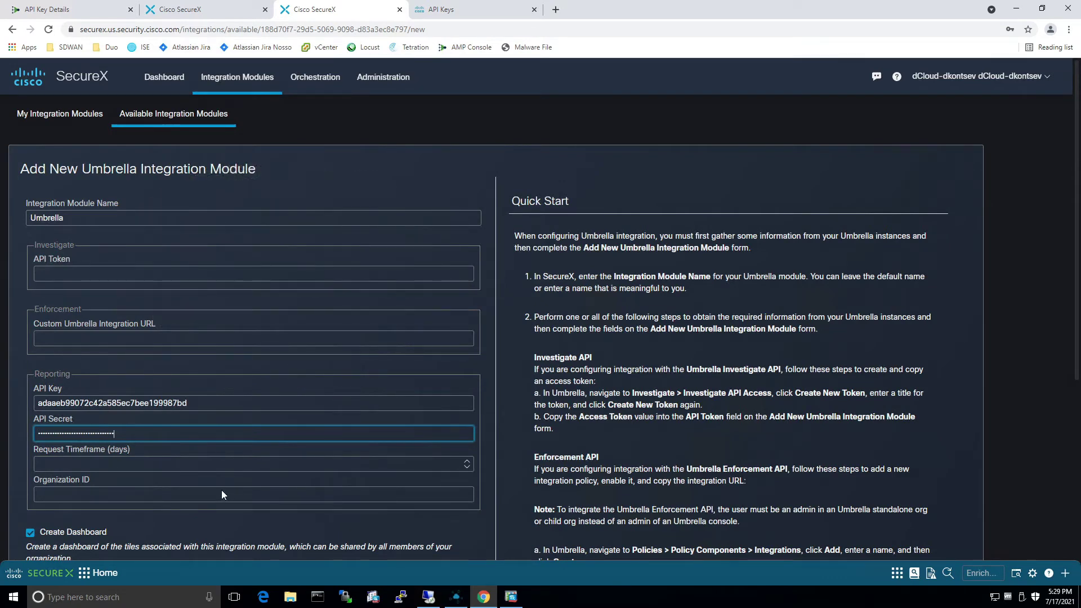
# Copy the organization ID from the Umbrella dashboard's URL into the Organization ID field of SecureX's Umbrella module form.
pyautogui.click(447, 11)
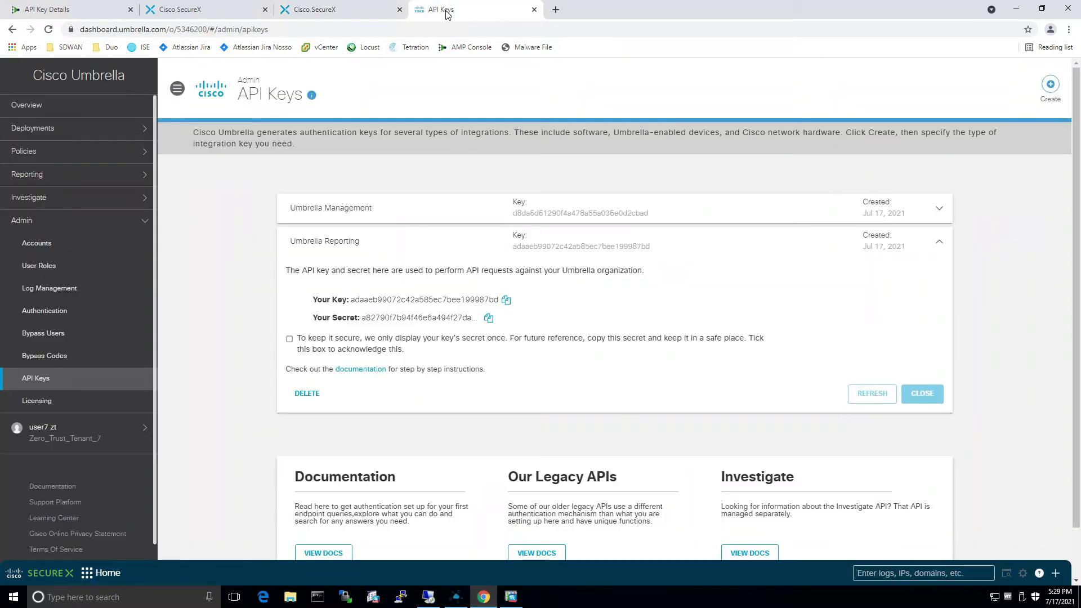
pyautogui.click(233, 29)
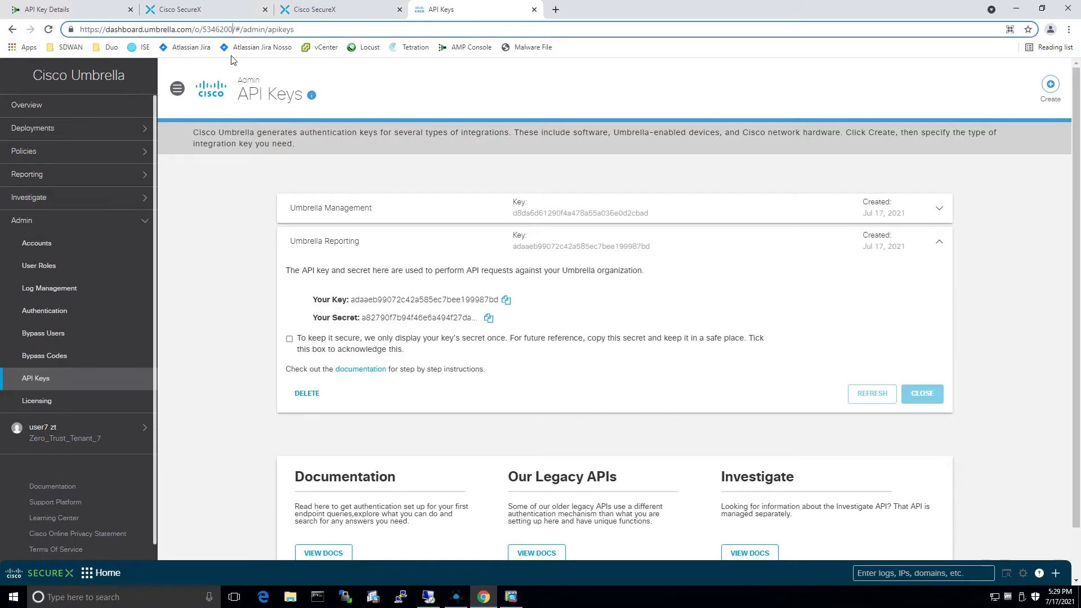
pyautogui.hotkey('shift', 'Left')
pyautogui.hotkey('shift', 'Left')
pyautogui.hotkey('shift', 'Left')
pyautogui.hotkey('shift', 'Left')
pyautogui.hotkey('shift', 'Left')
pyautogui.hotkey('shift', 'Left')
pyautogui.hotkey('shift', 'Left')
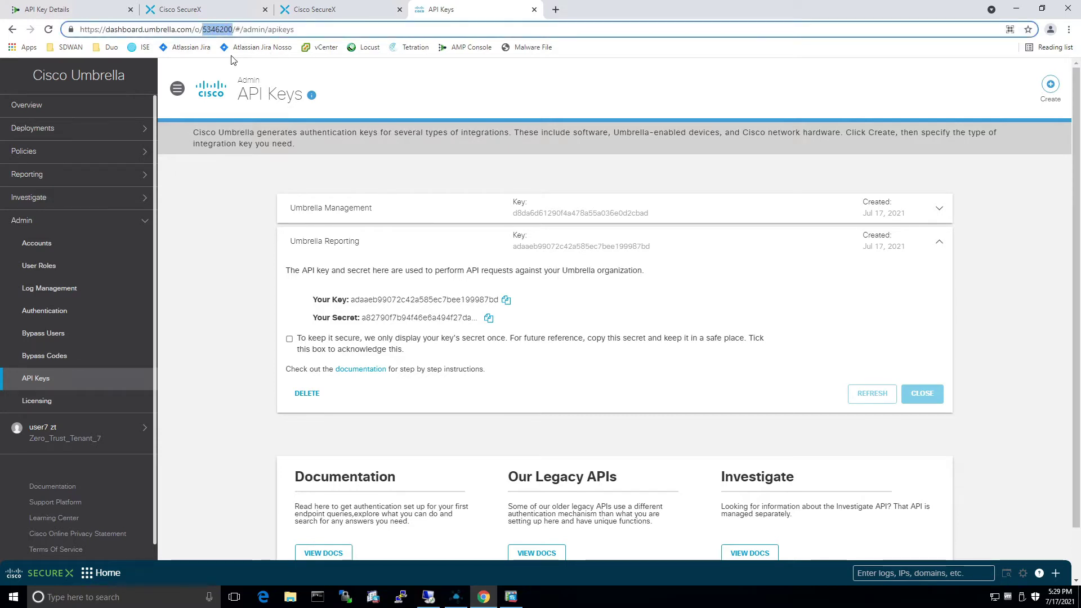
pyautogui.click(332, 12)
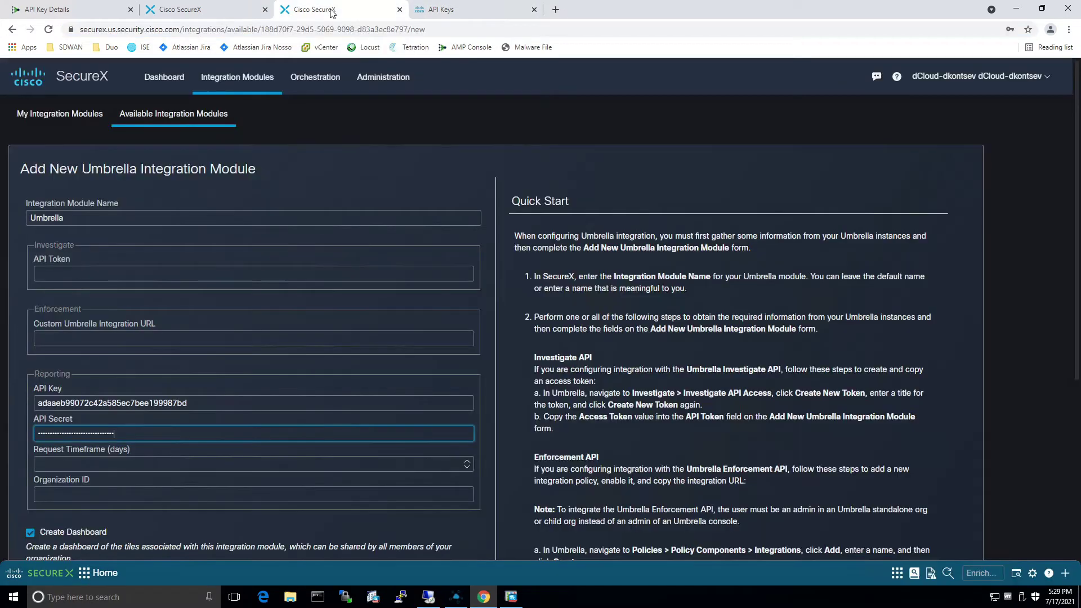
pyautogui.click(68, 494)
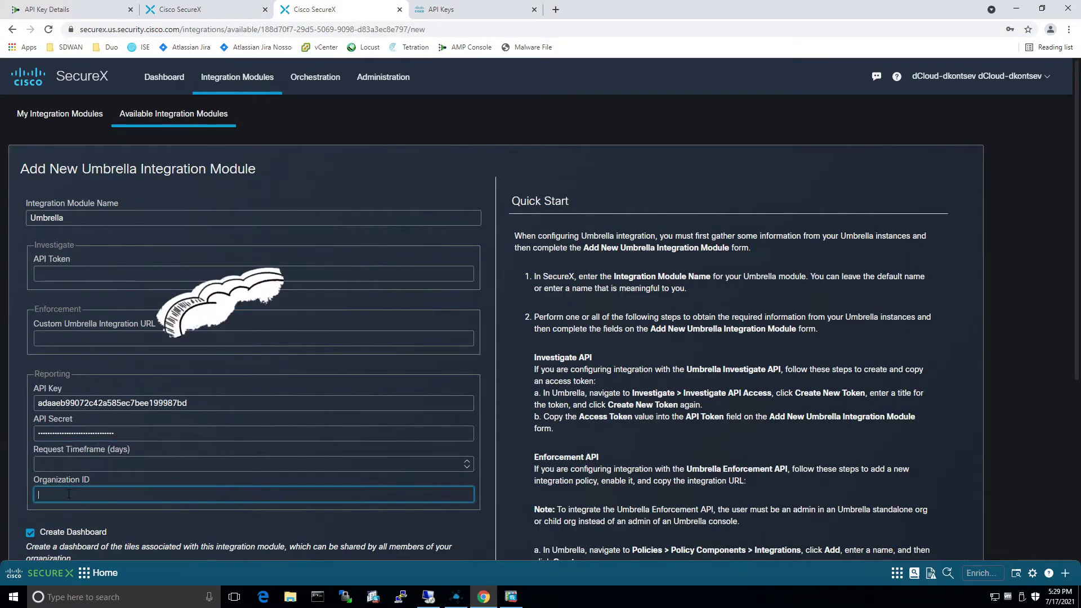
pyautogui.hotkey('ctrl', 'v')
# Set the Umbrella module's request timeframe to 1 day and save the module.
pyautogui.click(60, 466)
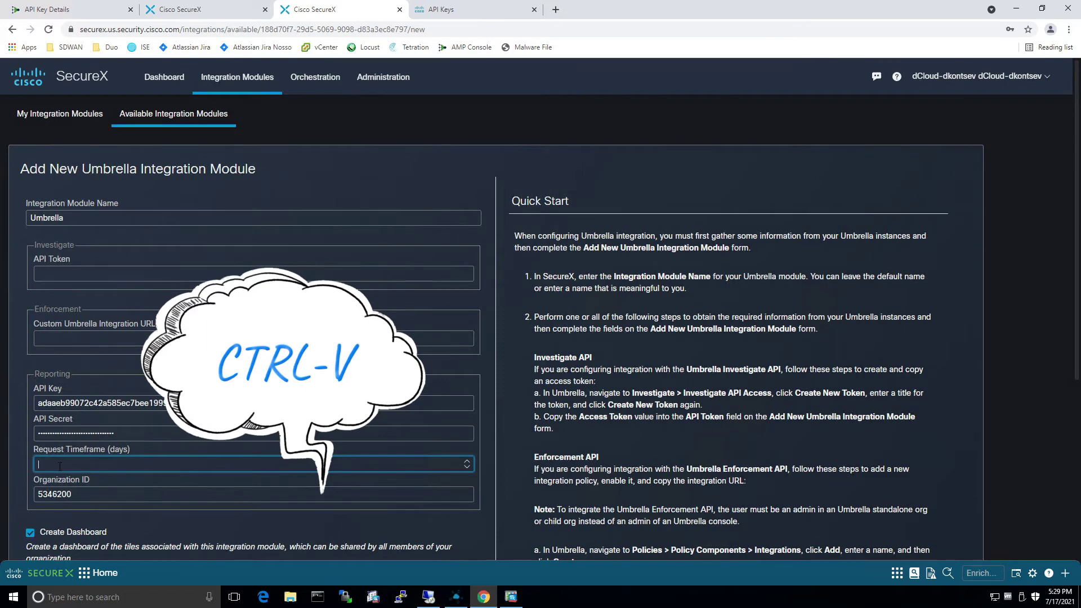
pyautogui.write('1')
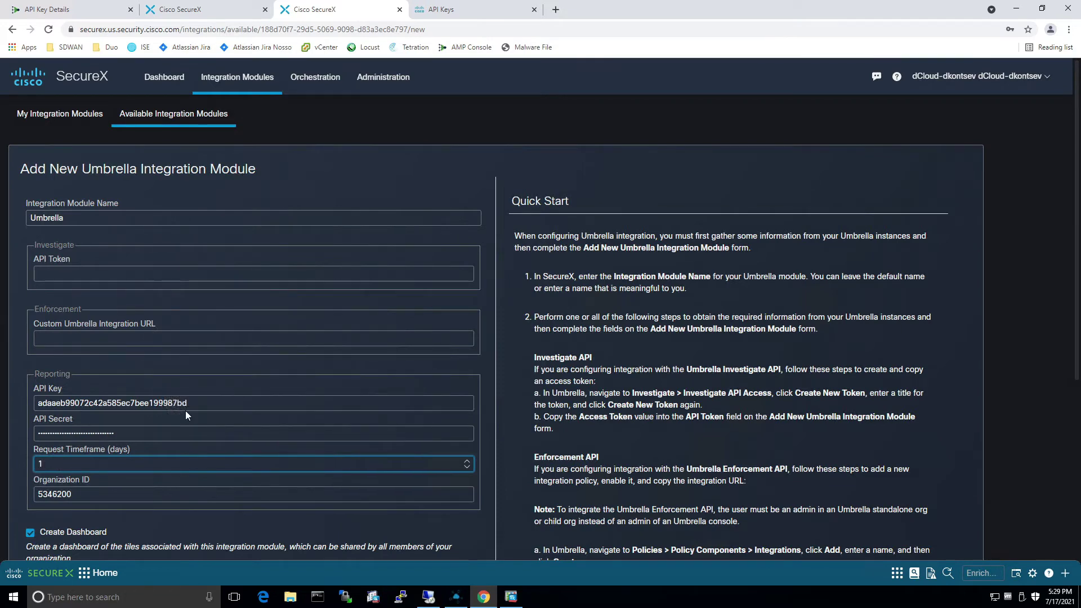
pyautogui.scroll(-1, 186, 415)
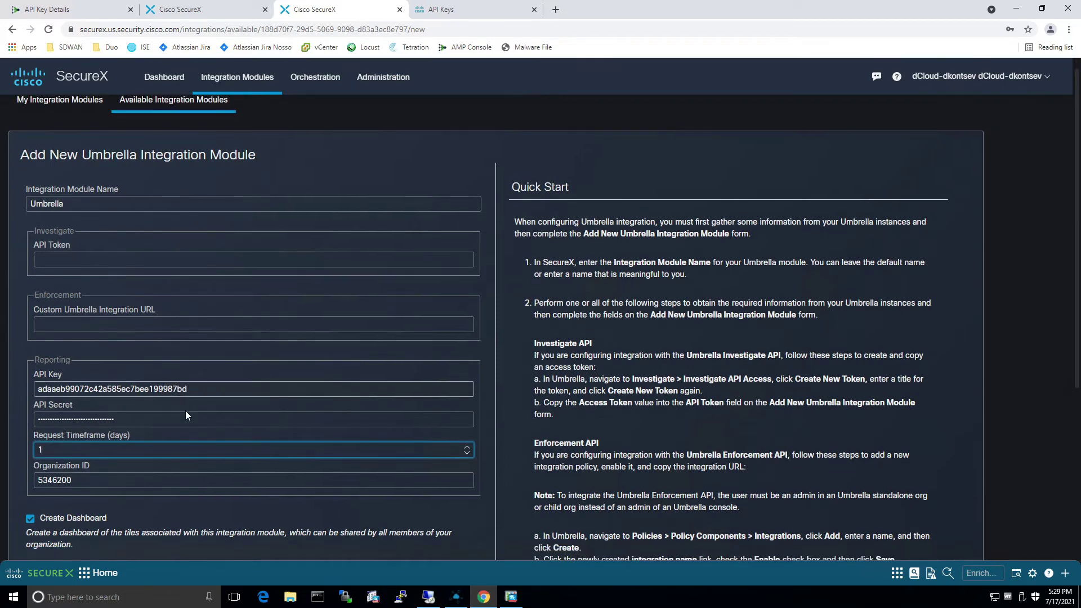
pyautogui.scroll(-1, 187, 415)
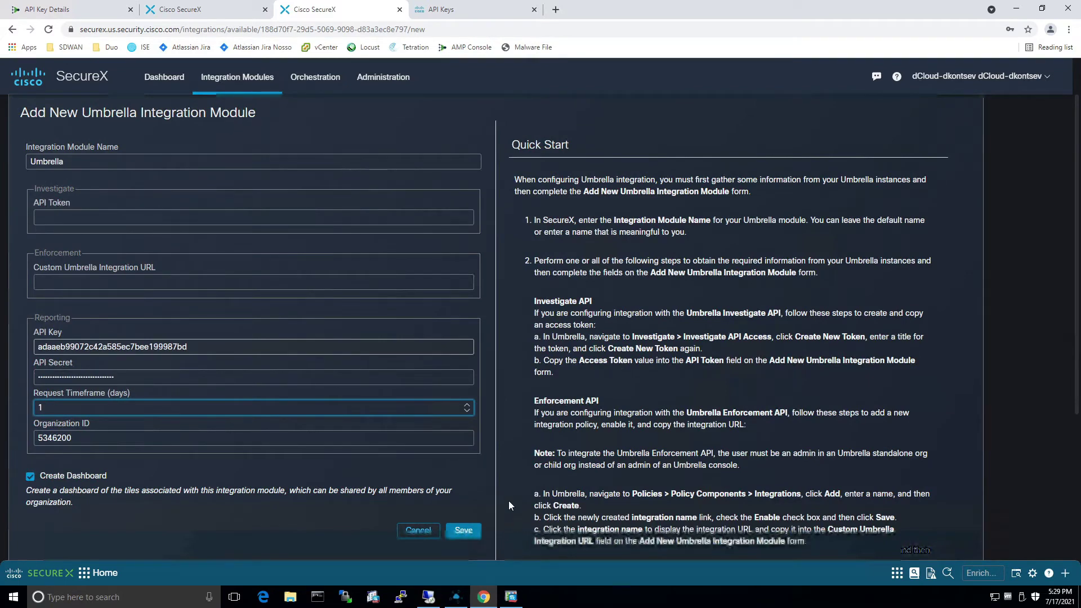
pyautogui.scroll(-5, 508, 502)
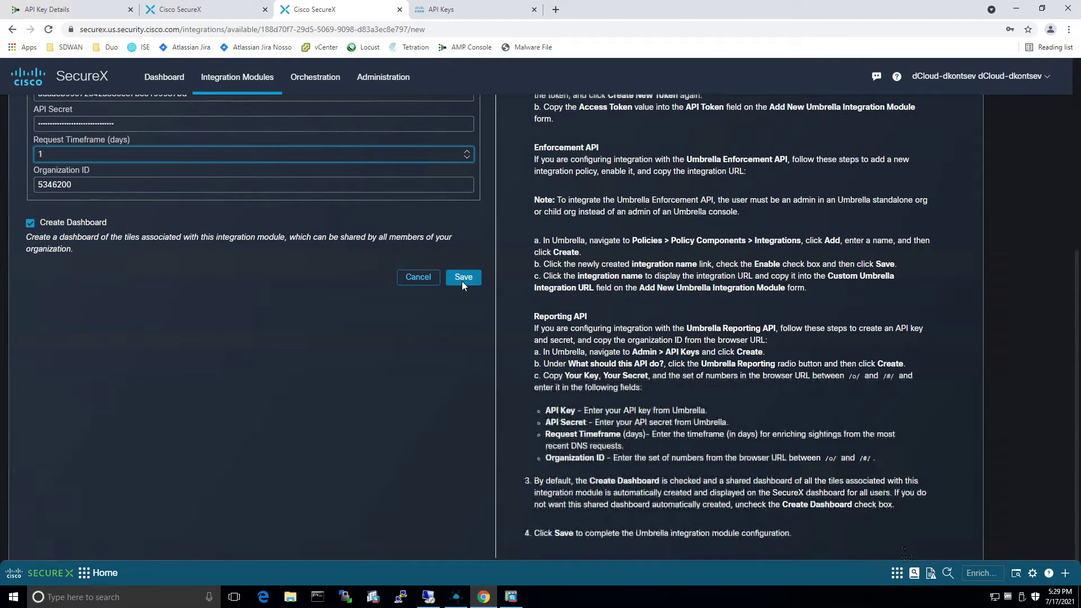
pyautogui.click(466, 278)
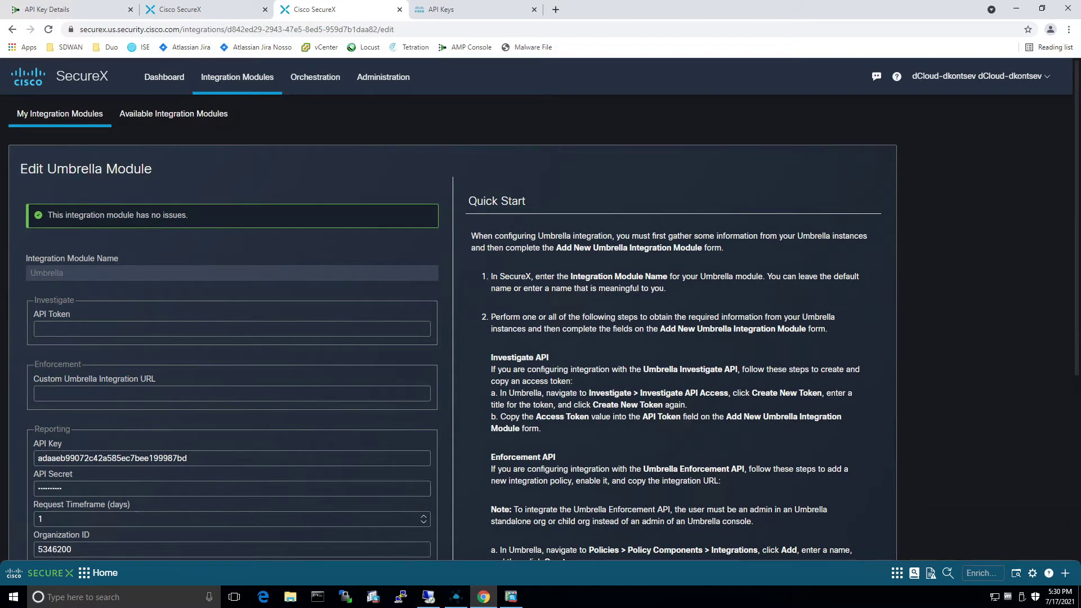
# Open the SecureX dashboard and collapse its Applications & Integrations and News panes.
pyautogui.click(161, 77)
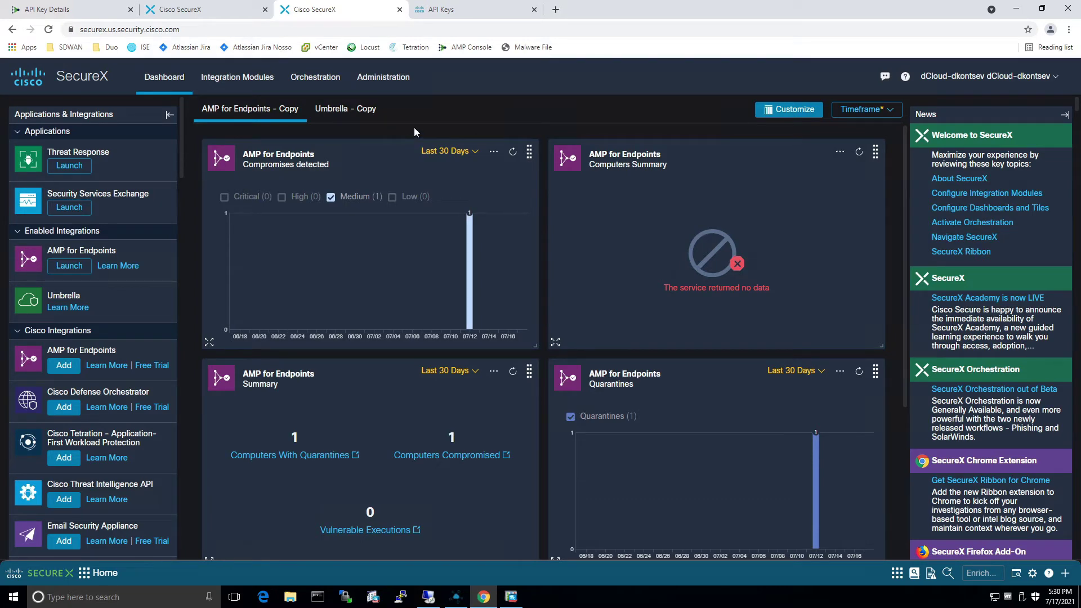
pyautogui.click(170, 115)
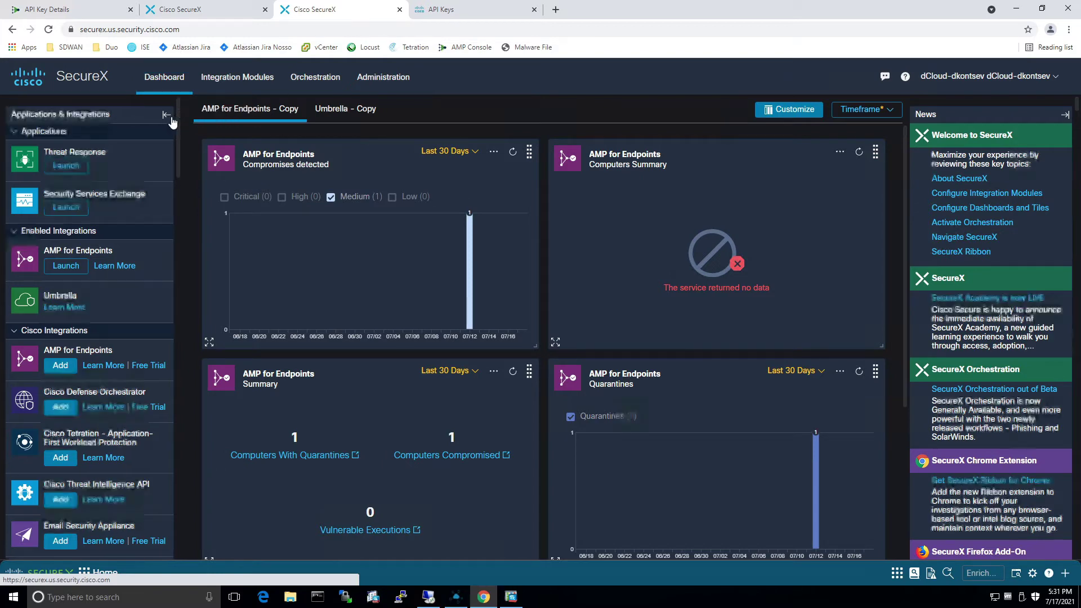
pyautogui.click(1066, 116)
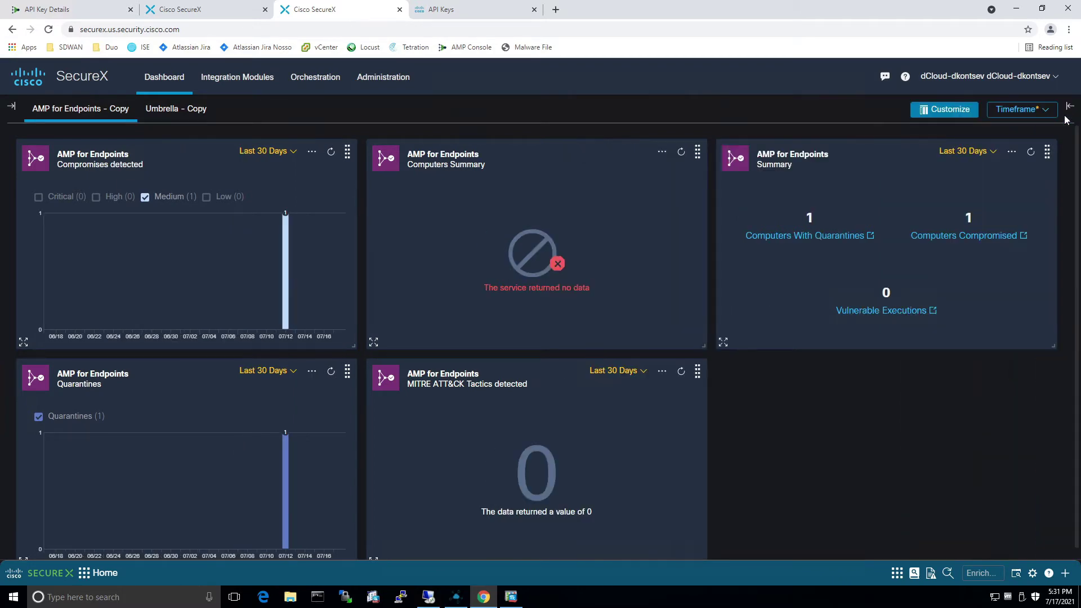
# Customize the dashboards by renaming the "AMP for Endpoints - Copy" dashboard as ZTW.
pyautogui.click(945, 113)
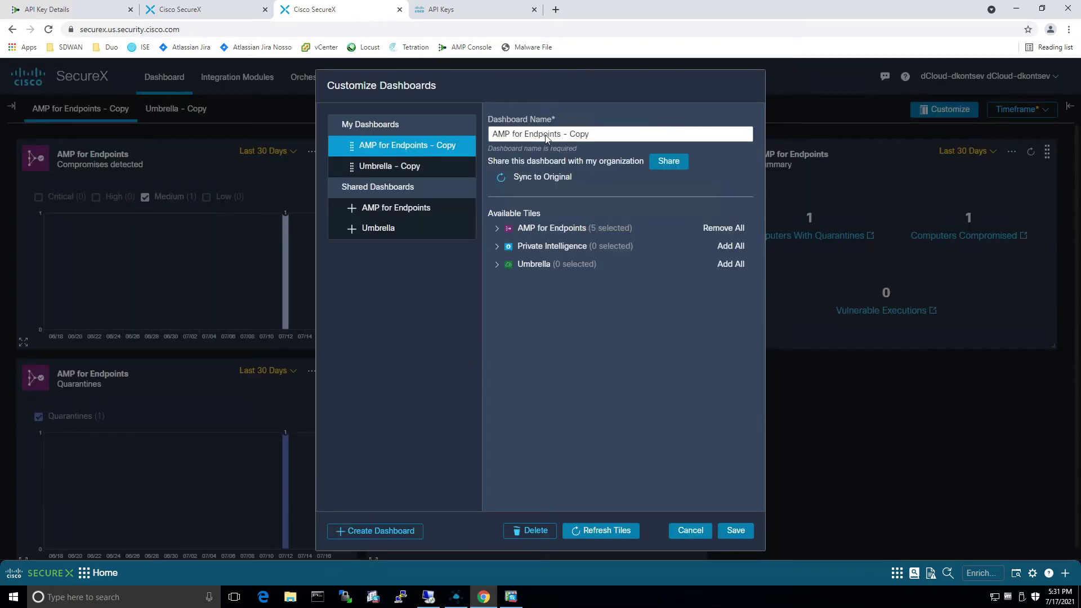
pyautogui.tripleClick(510, 136)
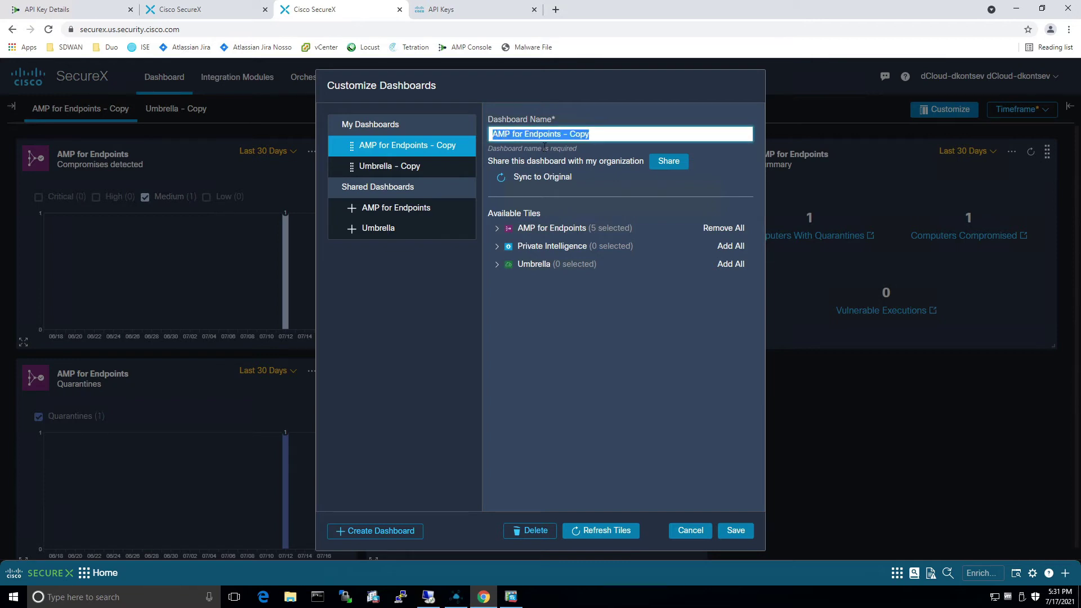
pyautogui.press('BackSpace')
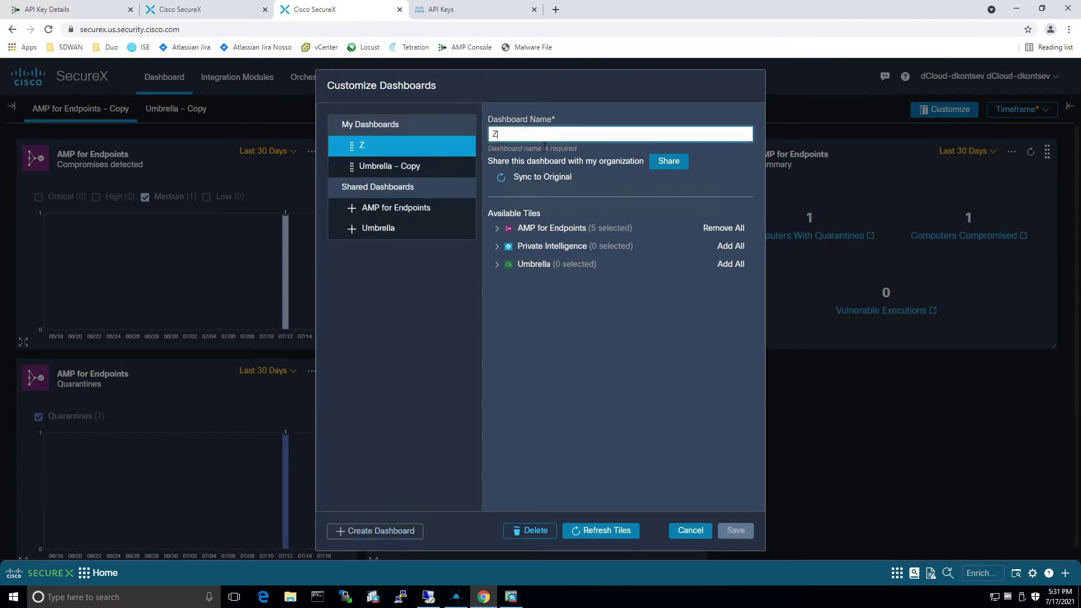
pyautogui.write('ZTW')
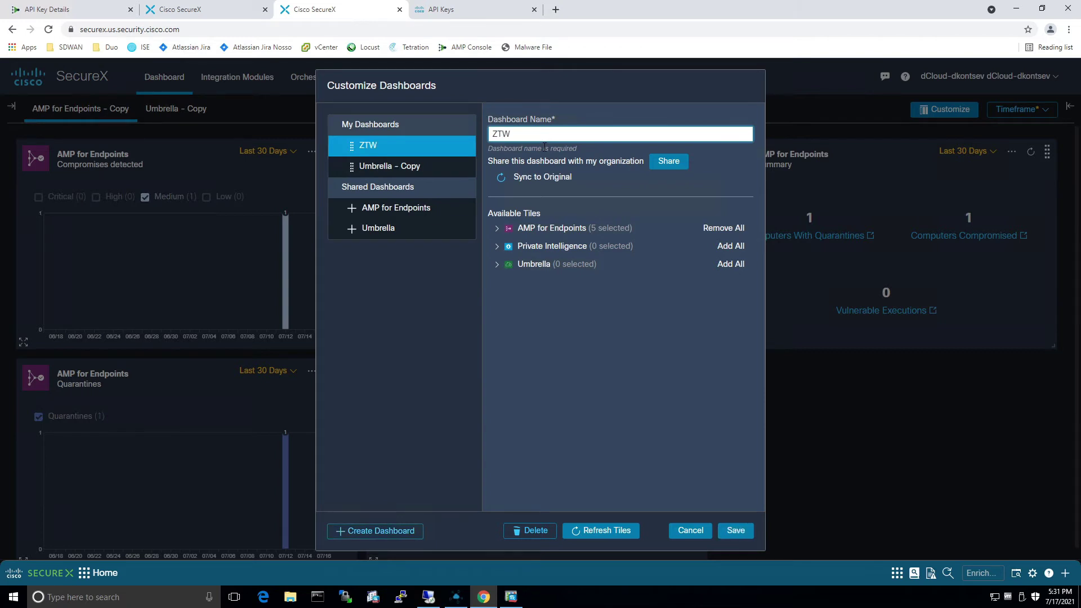
# Remove all AMP for Endpoints tiles from the ZTW dashboard and add them all back.
pyautogui.click(727, 229)
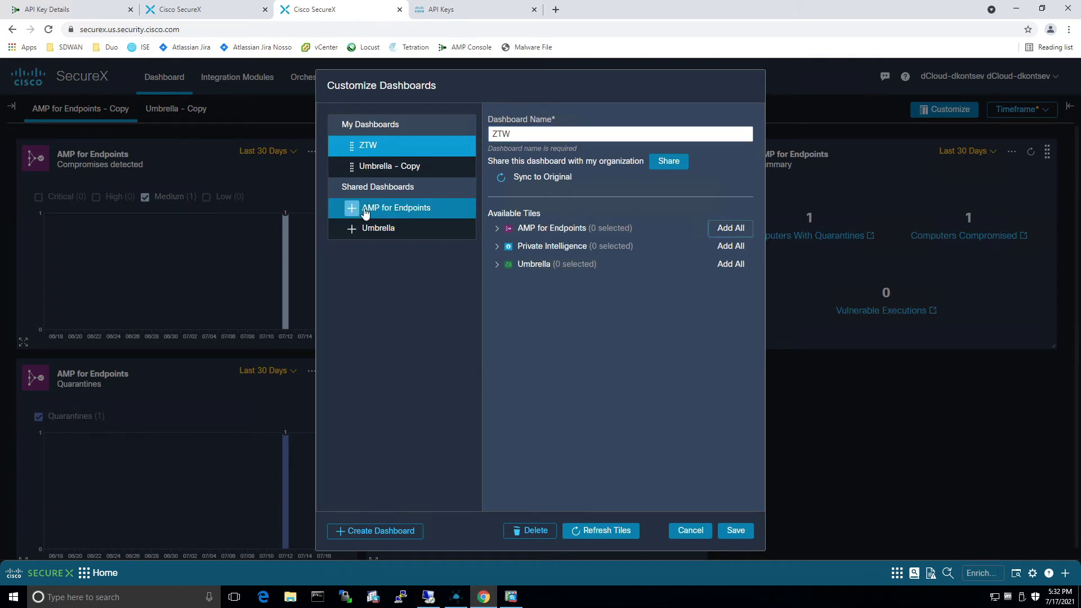
pyautogui.click(498, 229)
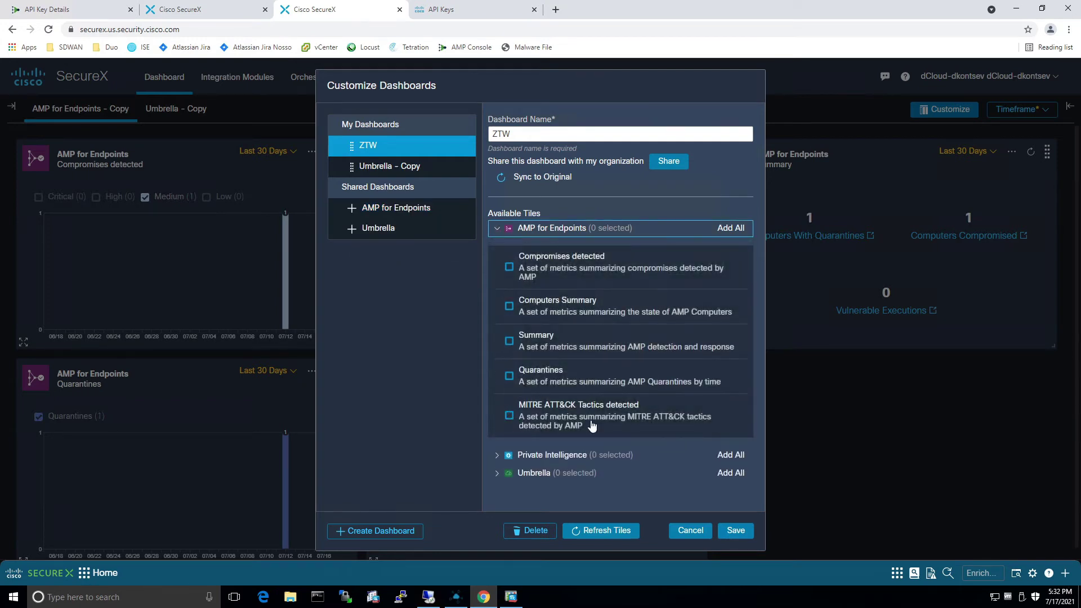
pyautogui.click(726, 229)
pyautogui.click(497, 229)
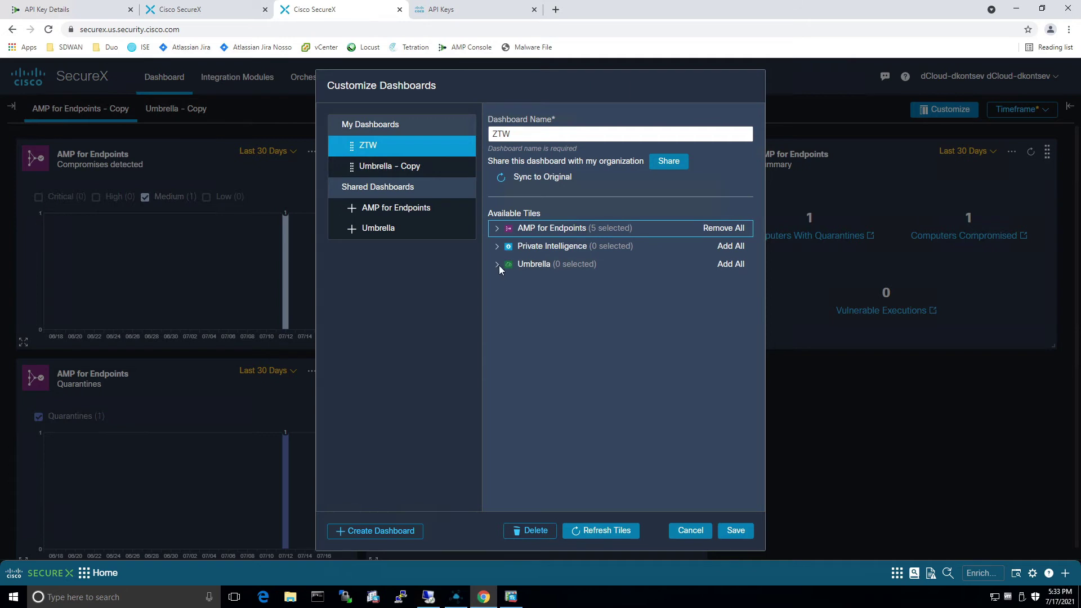
# Add all Umbrella tiles to the ZTW dashboard and save the dashboard customization.
pyautogui.click(498, 268)
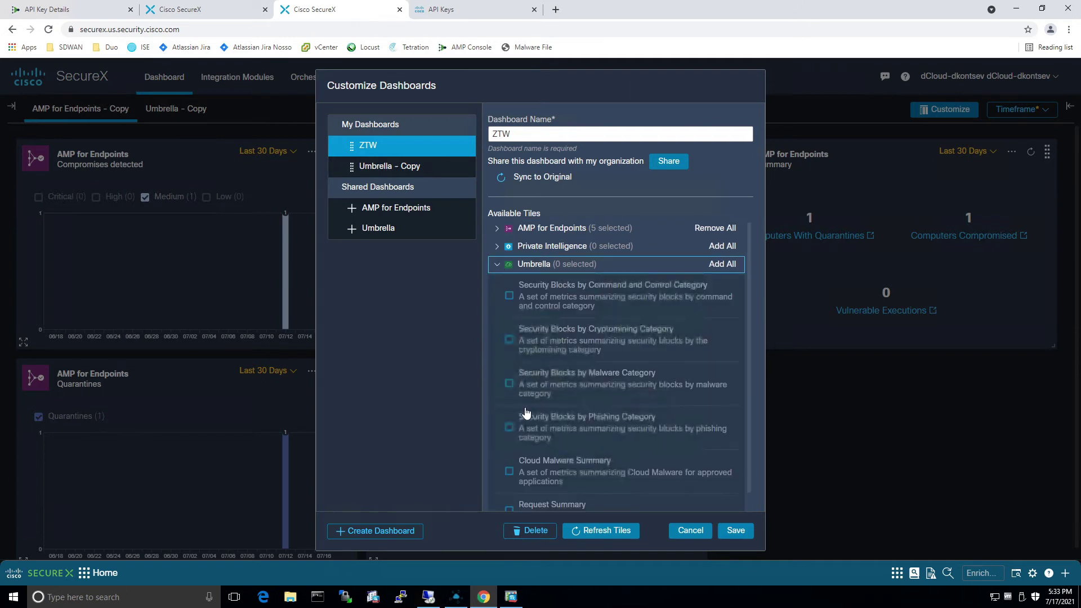
pyautogui.click(724, 265)
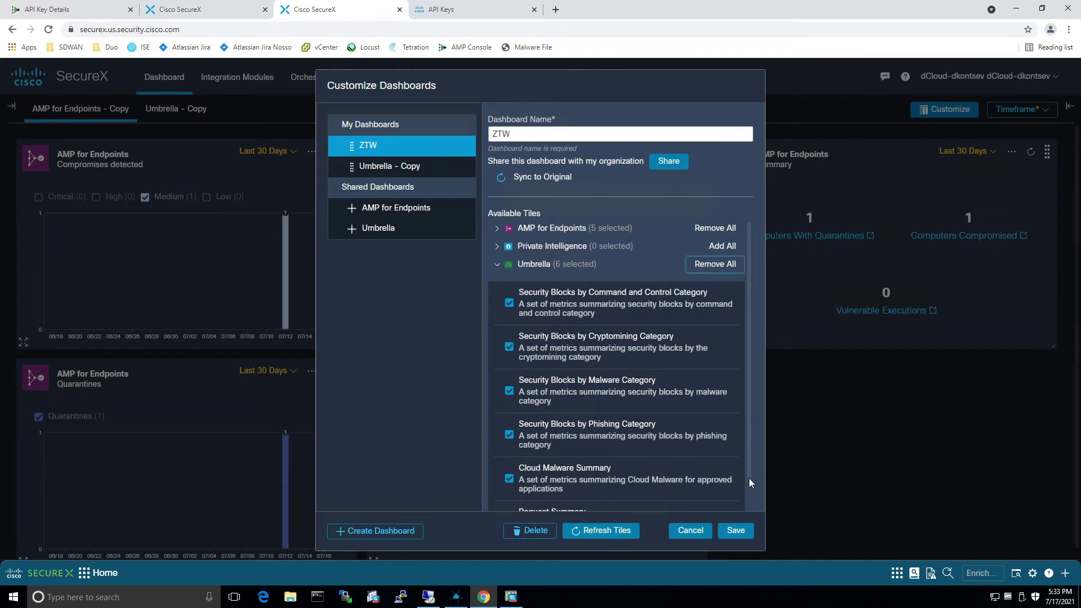
pyautogui.scroll(-2, 745, 499)
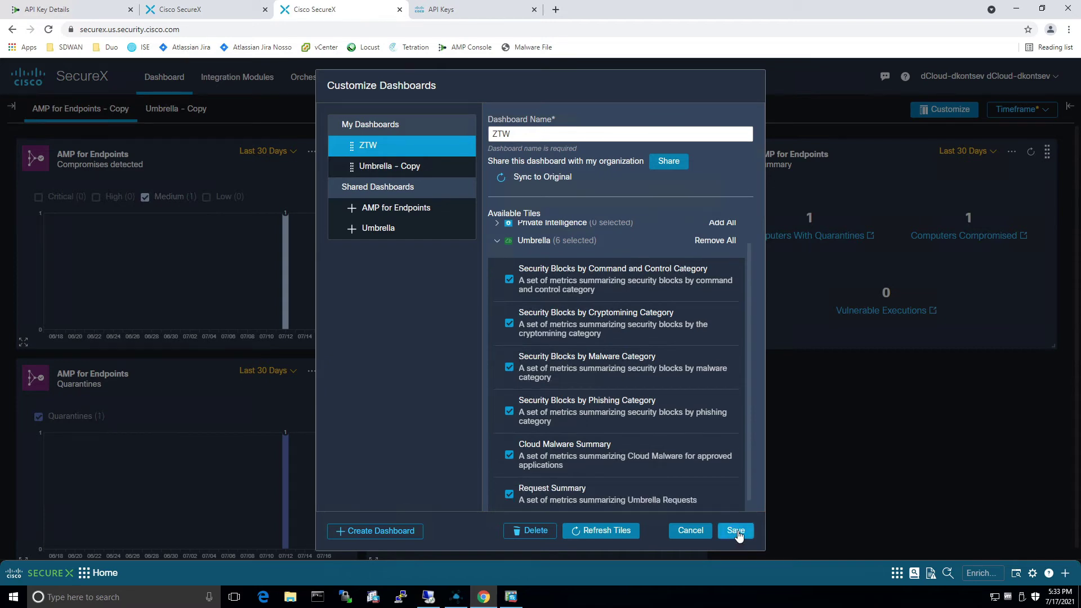
pyautogui.click(737, 532)
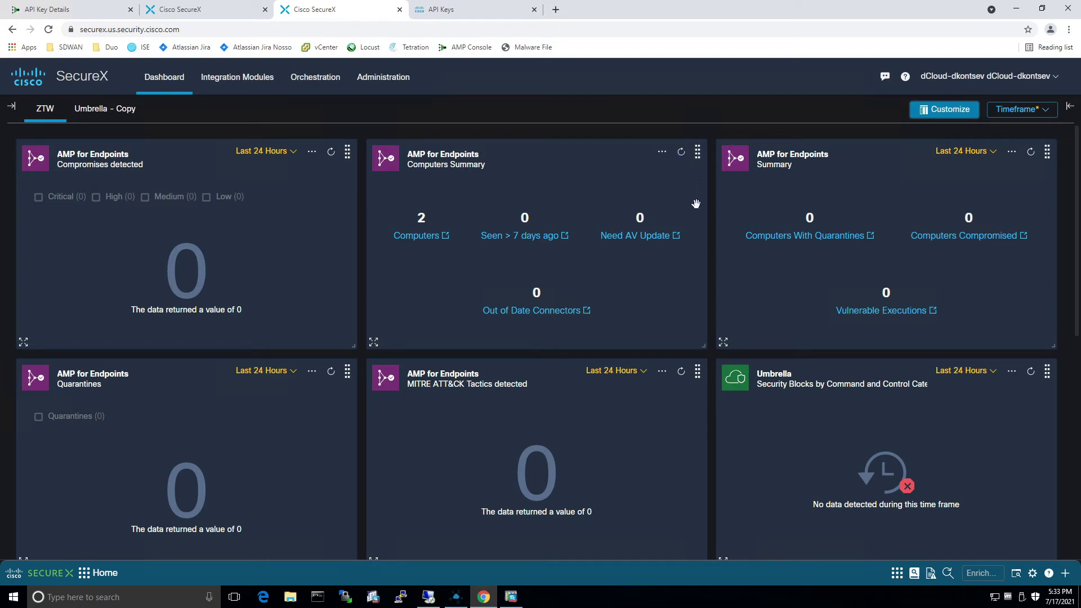
# Swap the Computers Summary tile with the MITRE ATT&CK Tactics detected tile on the ZTW dashboard.
pyautogui.moveTo(696, 320); pyautogui.dragTo(682, 416)
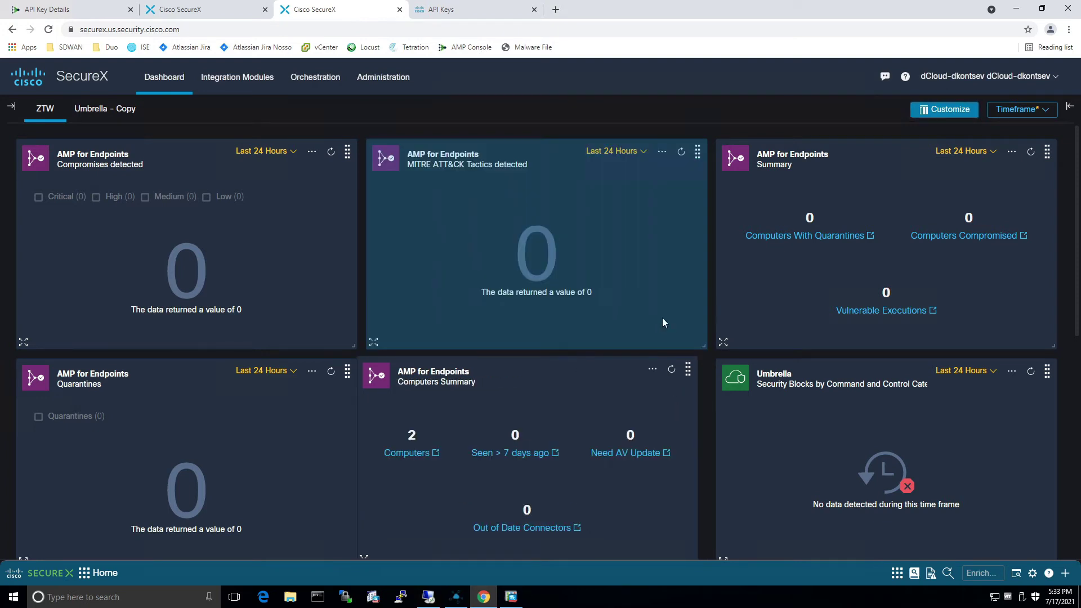
pyautogui.moveTo(670, 219); pyautogui.dragTo(559, 372)
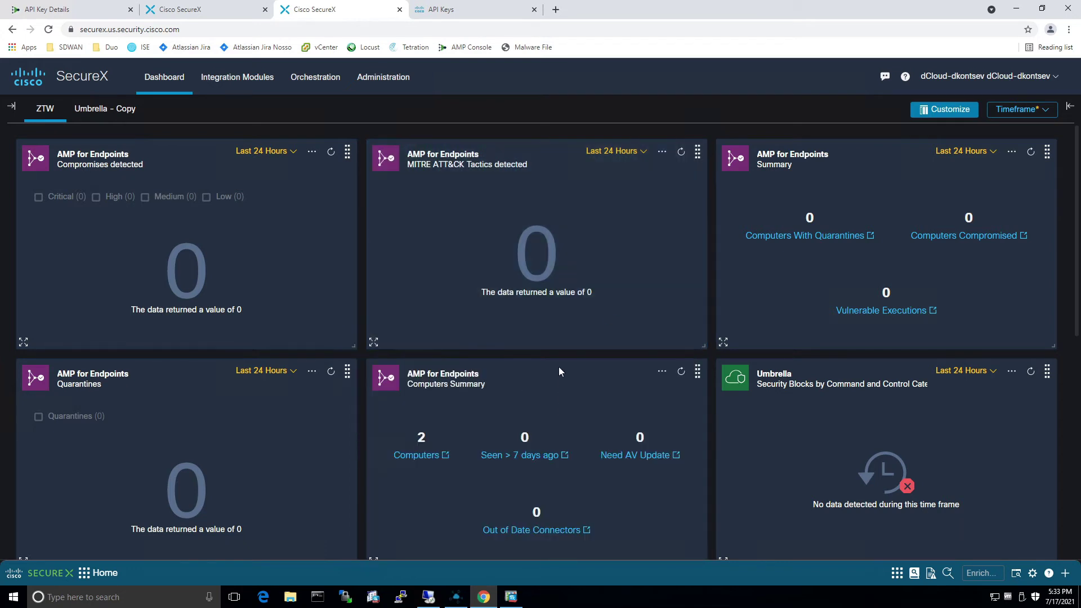
# View the MITRE ATT&CK Tactics detected tile enlarged, restore it, and set its timeframe to Last 30 Days.
pyautogui.click(373, 341)
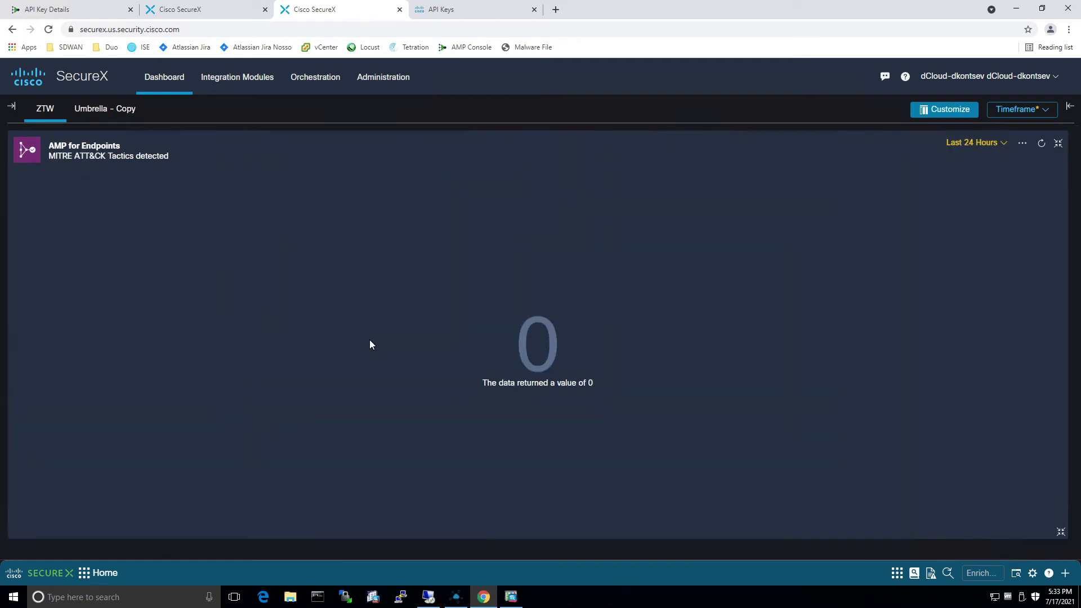
pyautogui.click(1059, 143)
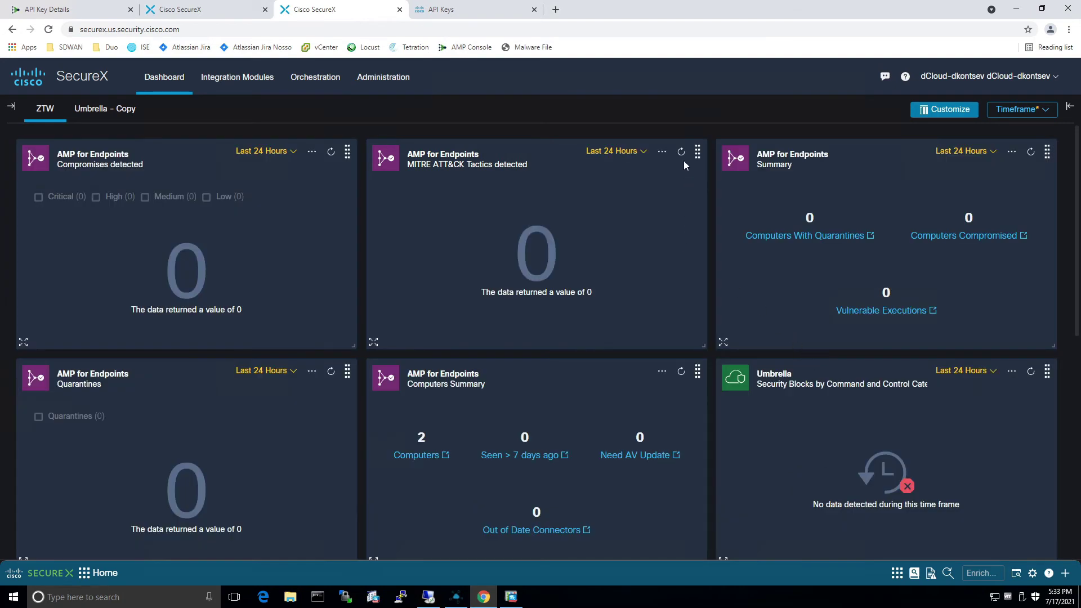
pyautogui.click(643, 153)
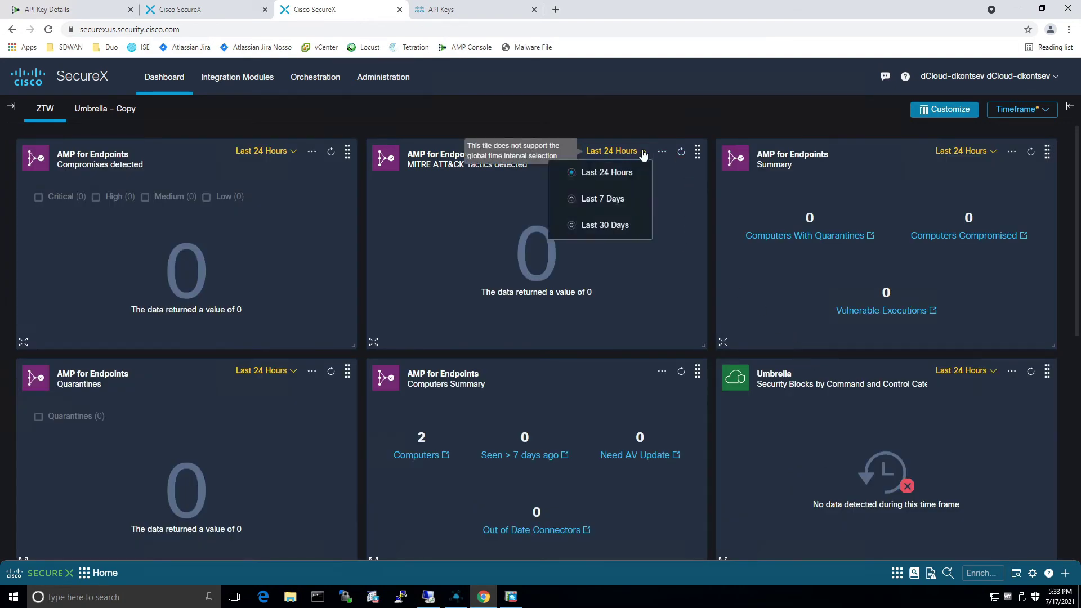
pyautogui.click(606, 226)
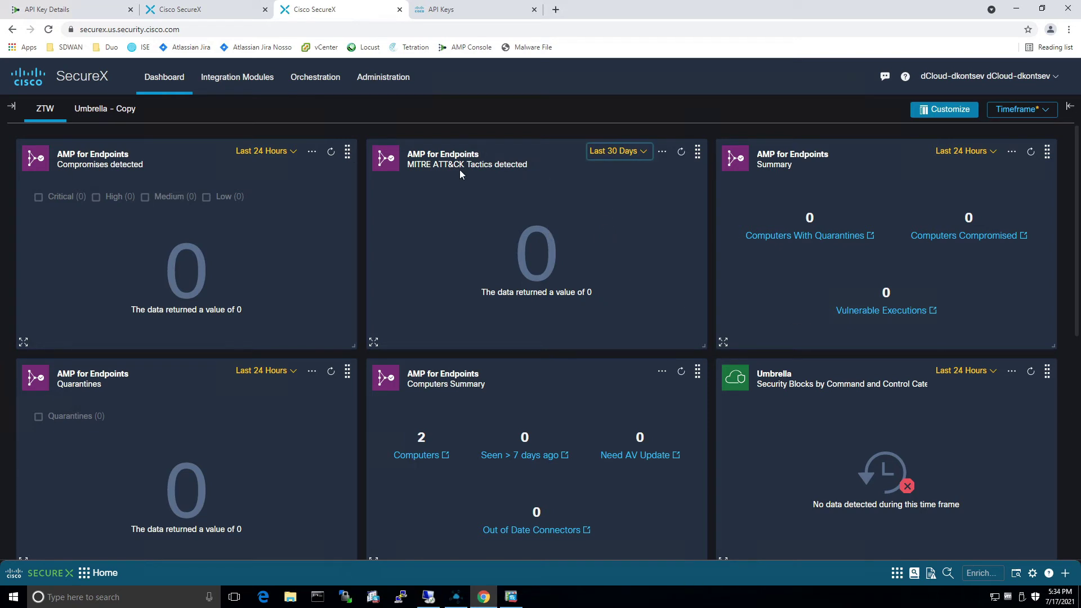
# Switch to the Secure Endpoint console and look through the dashboard's events for the quarantined Eicar detections.
pyautogui.click(72, 8)
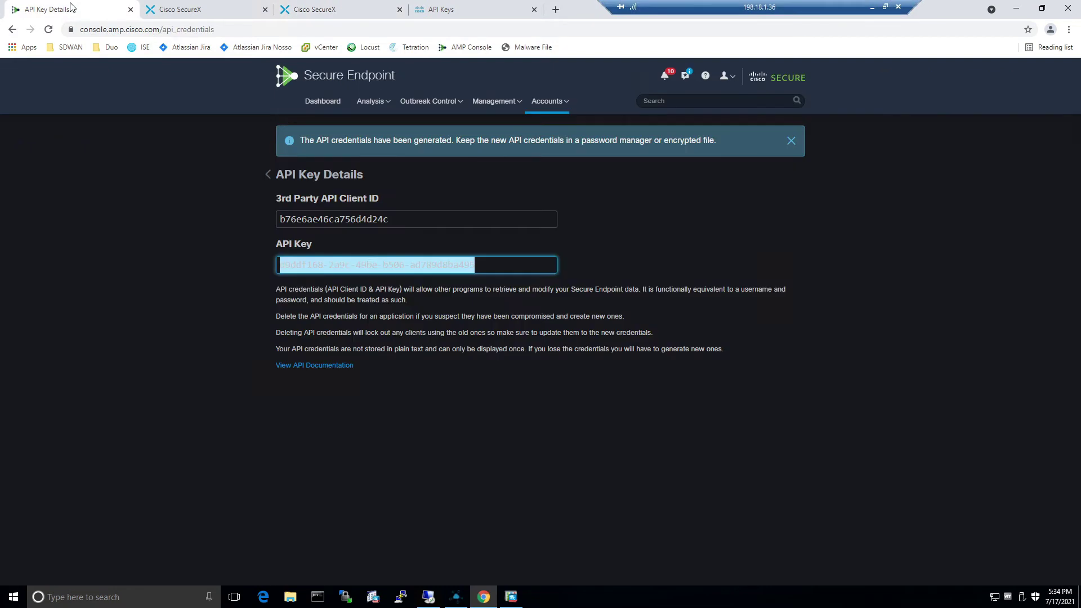
pyautogui.click(325, 103)
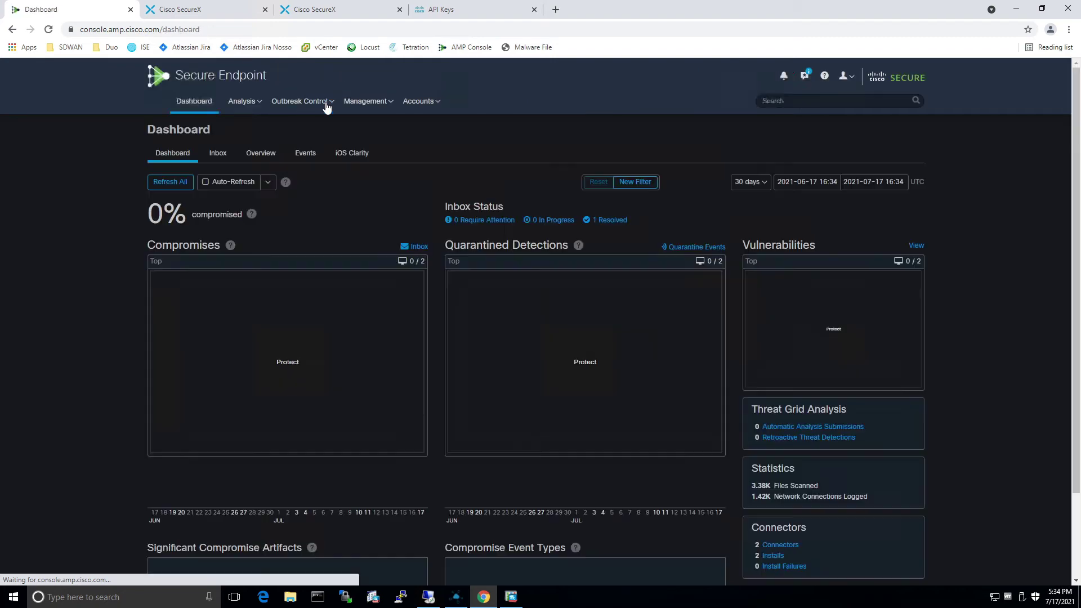
pyautogui.click(310, 156)
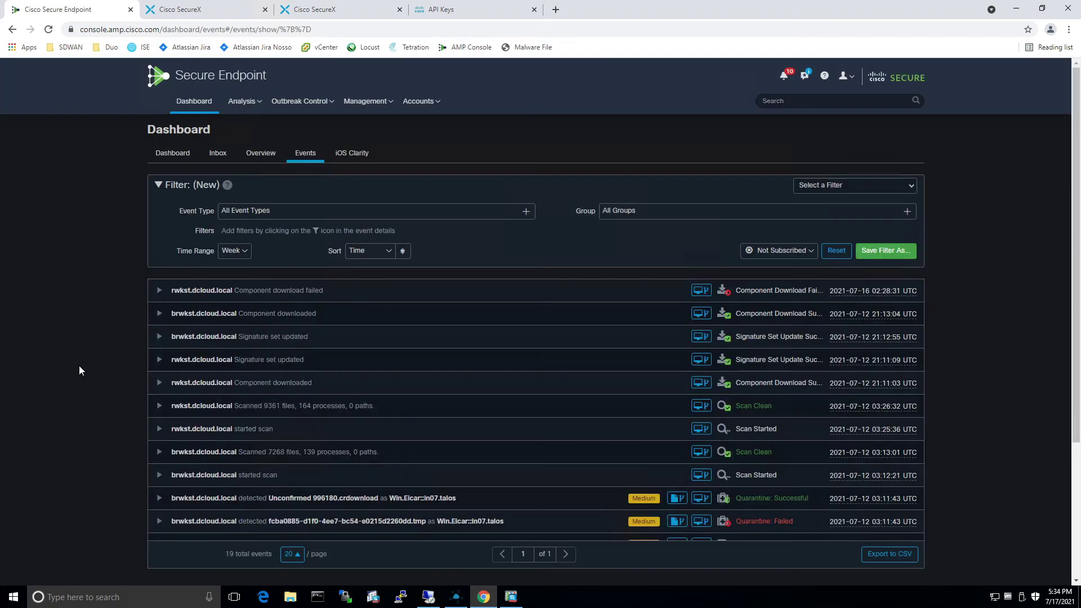
pyautogui.scroll(-1, 79, 370)
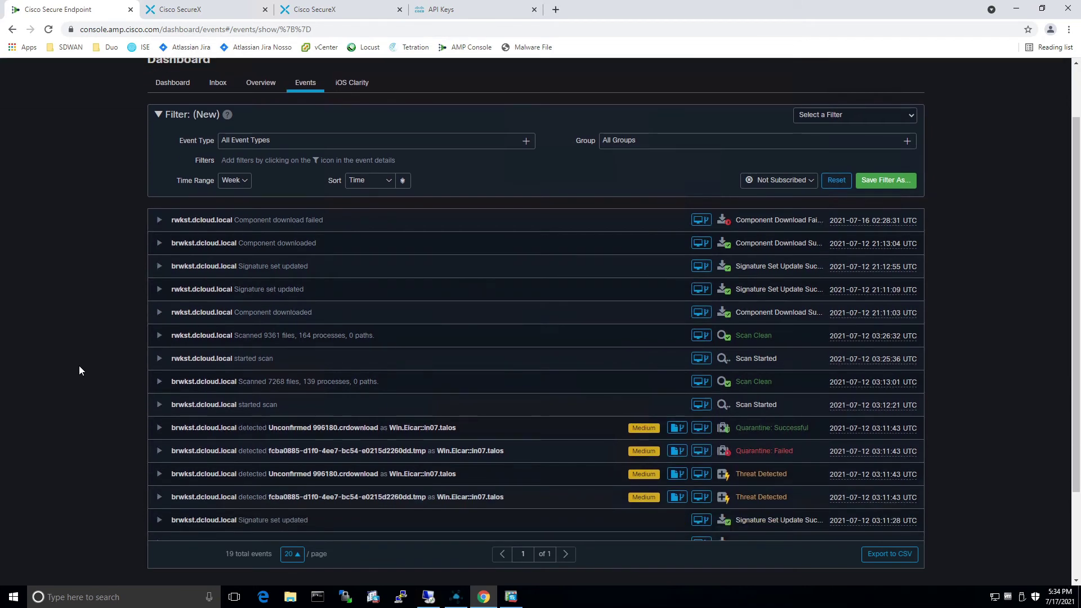
pyautogui.scroll(-1, 79, 370)
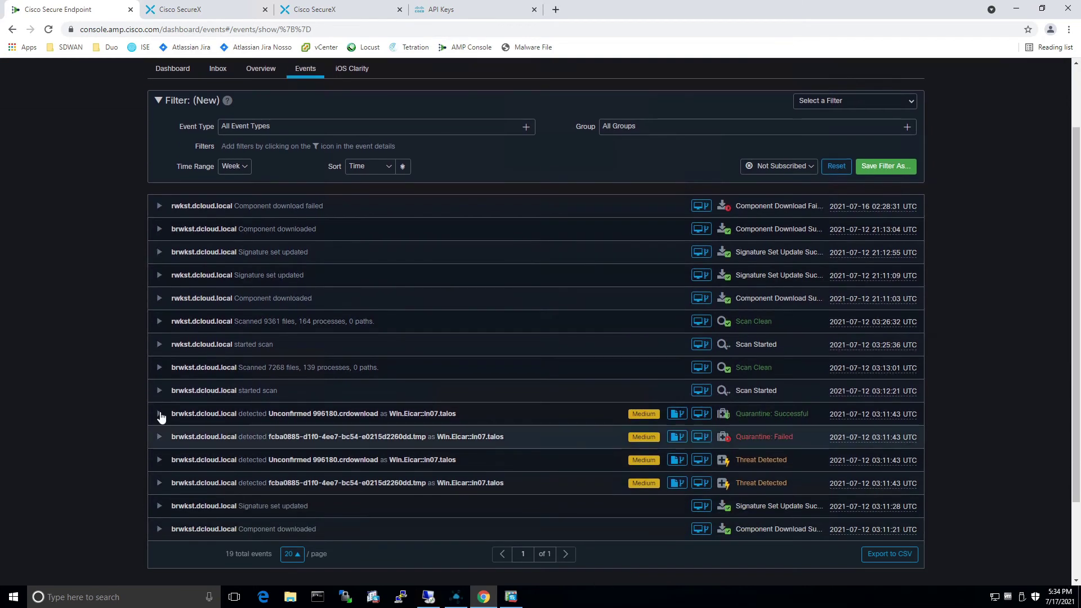
# Expand the successfully quarantined Unconfirmed 996180.crdownload event and investigate its SHA-256 fingerprint in Cisco Threat Response.
pyautogui.click(160, 414)
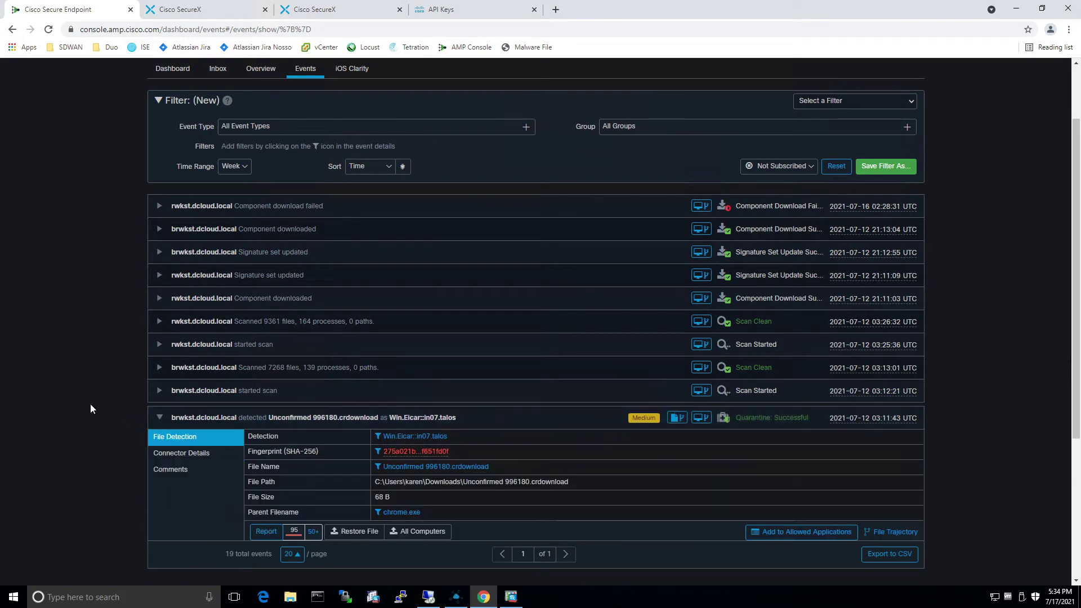
pyautogui.scroll(-2, 90, 404)
pyautogui.scroll(-2, 90, 403)
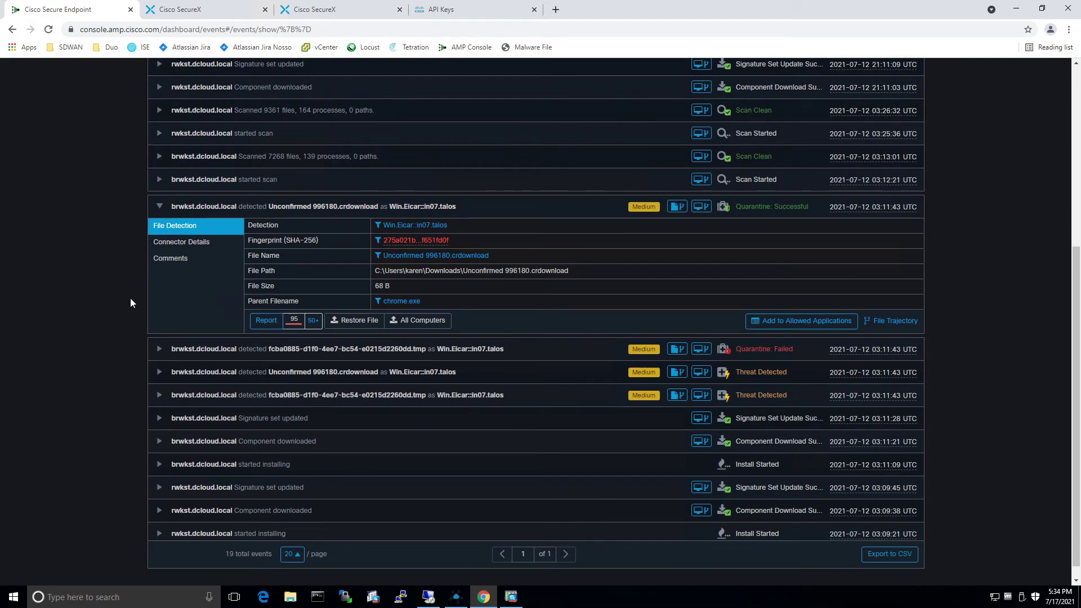
pyautogui.click(412, 240)
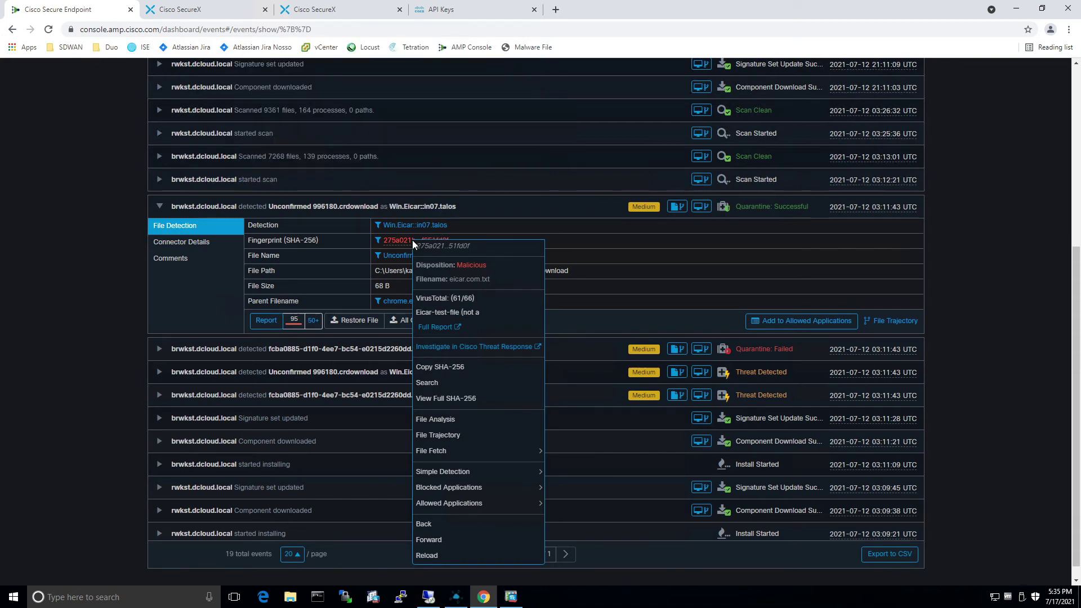
pyautogui.click(461, 345)
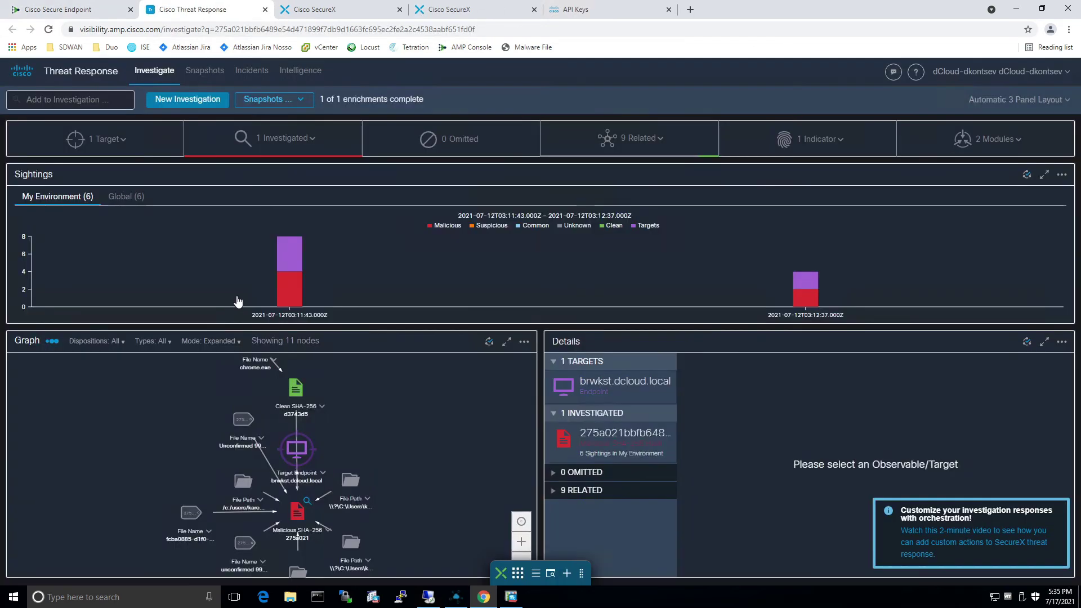
# Enlarge the investigation graph and inspect the observables associated with the target endpoint brwkst.dcloud.local.
pyautogui.click(507, 342)
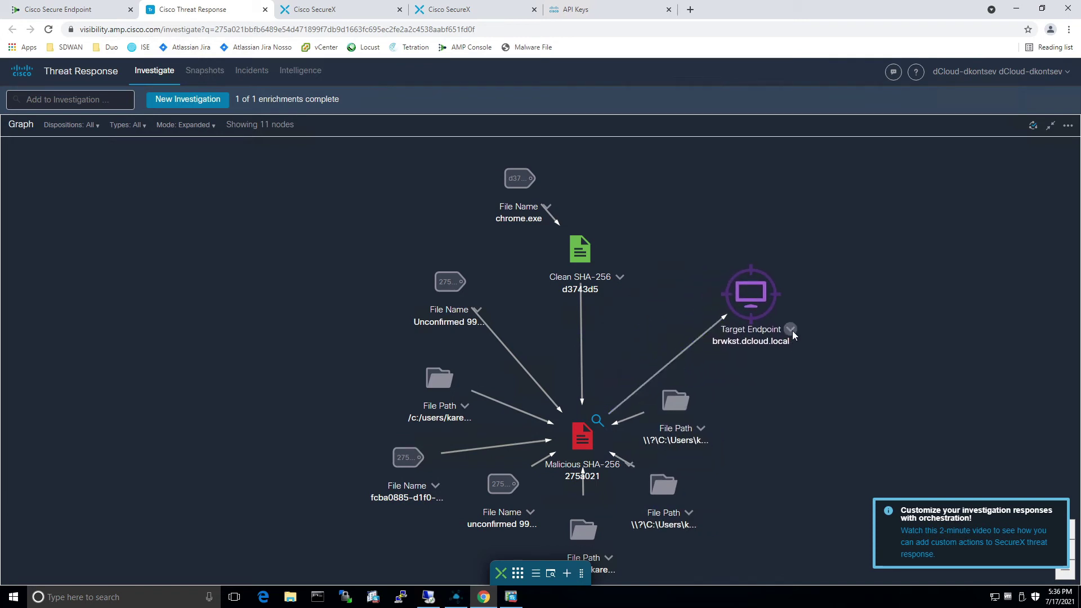
pyautogui.click(791, 330)
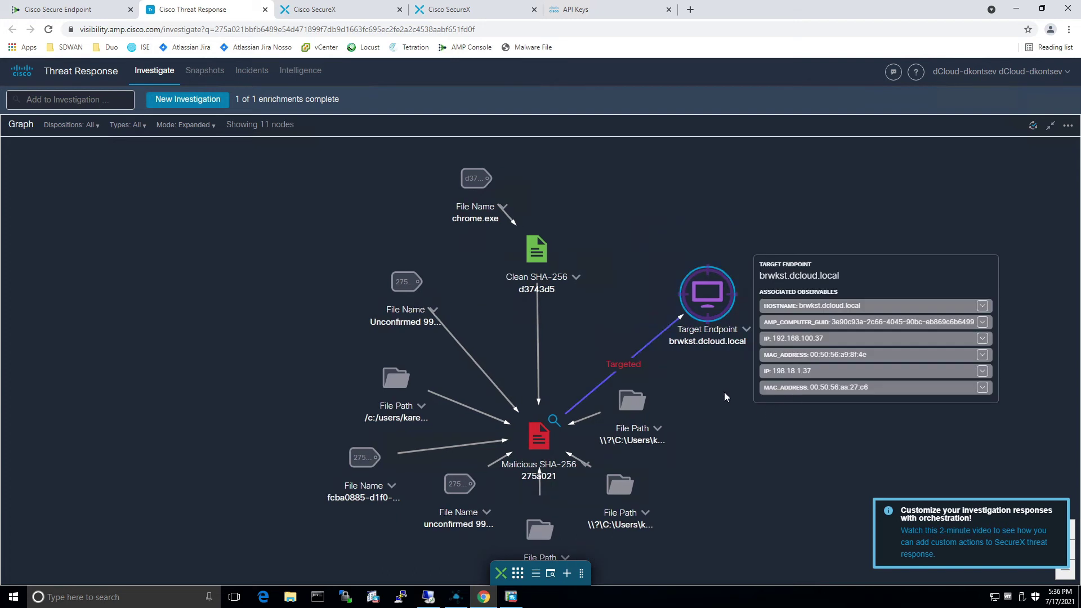
pyautogui.click(541, 436)
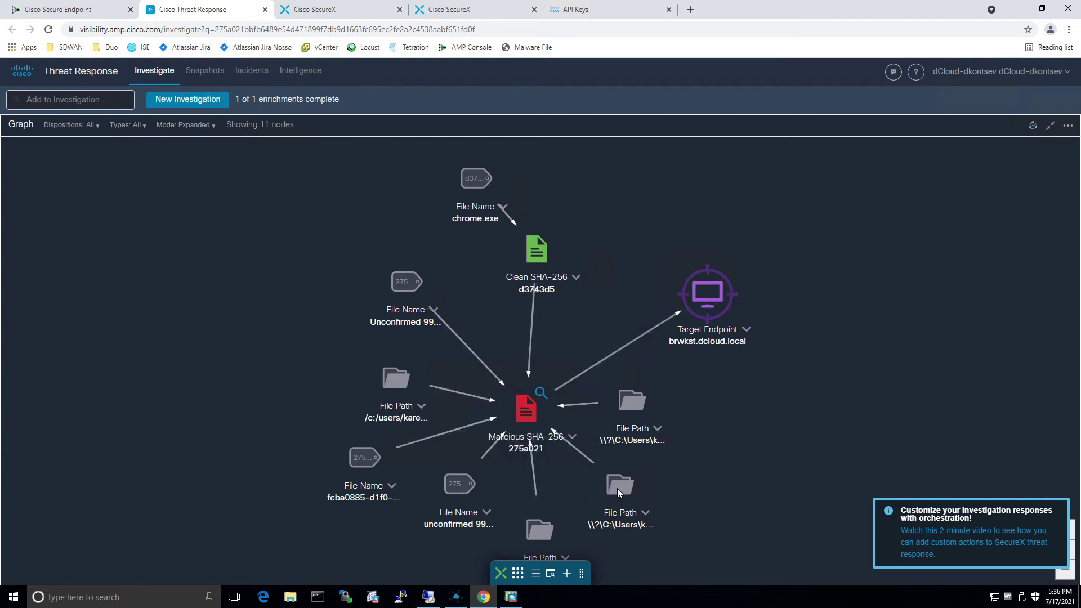
# Add the malicious SHA-256 from the graph to the AMP for Endpoints simple custom detections.
pyautogui.click(572, 438)
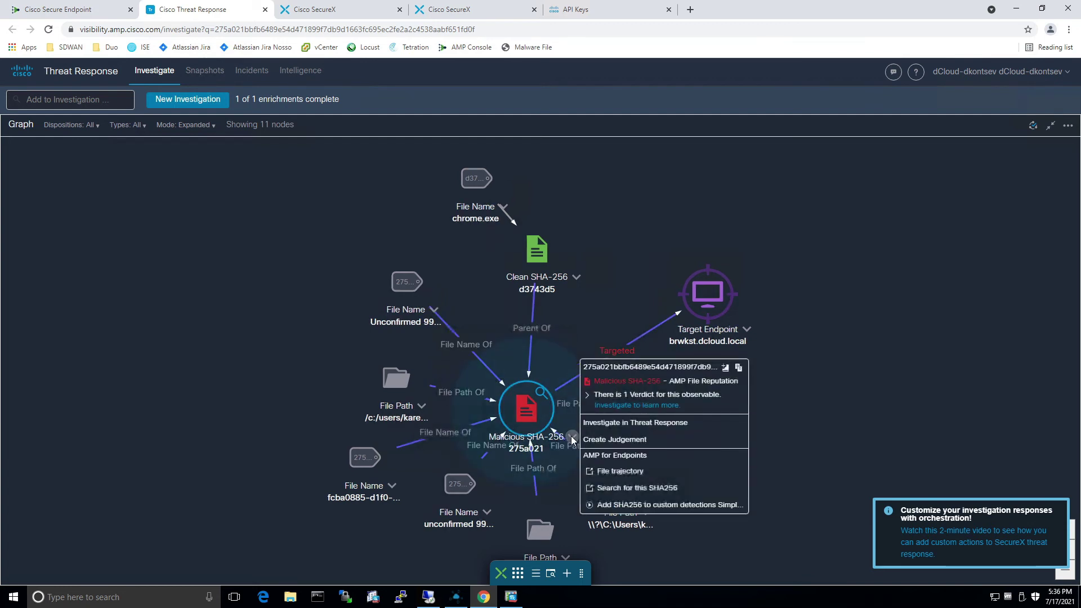
pyautogui.click(633, 507)
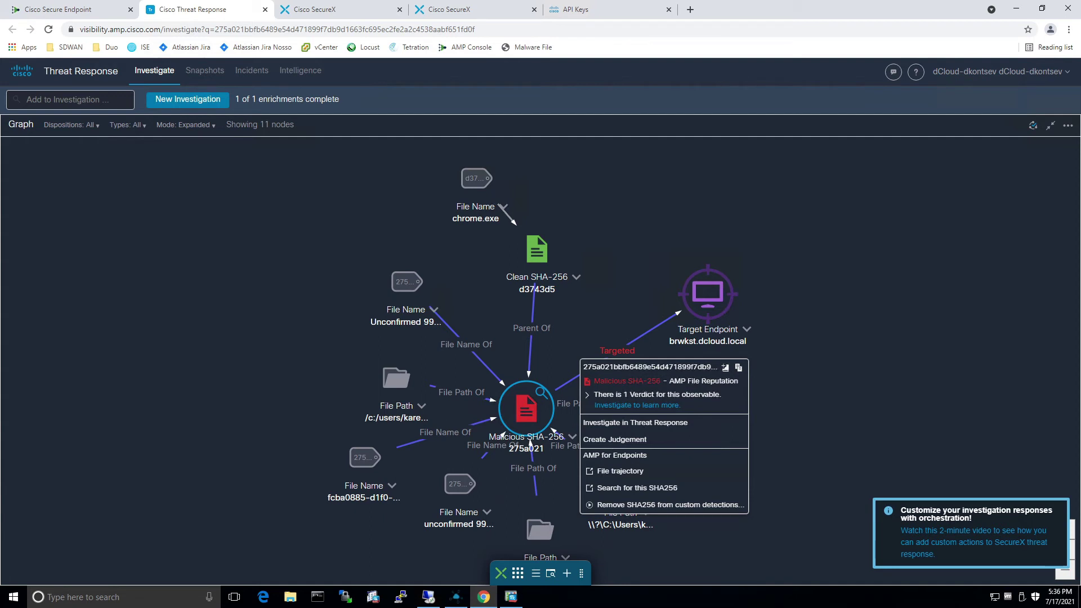
pyautogui.click(819, 411)
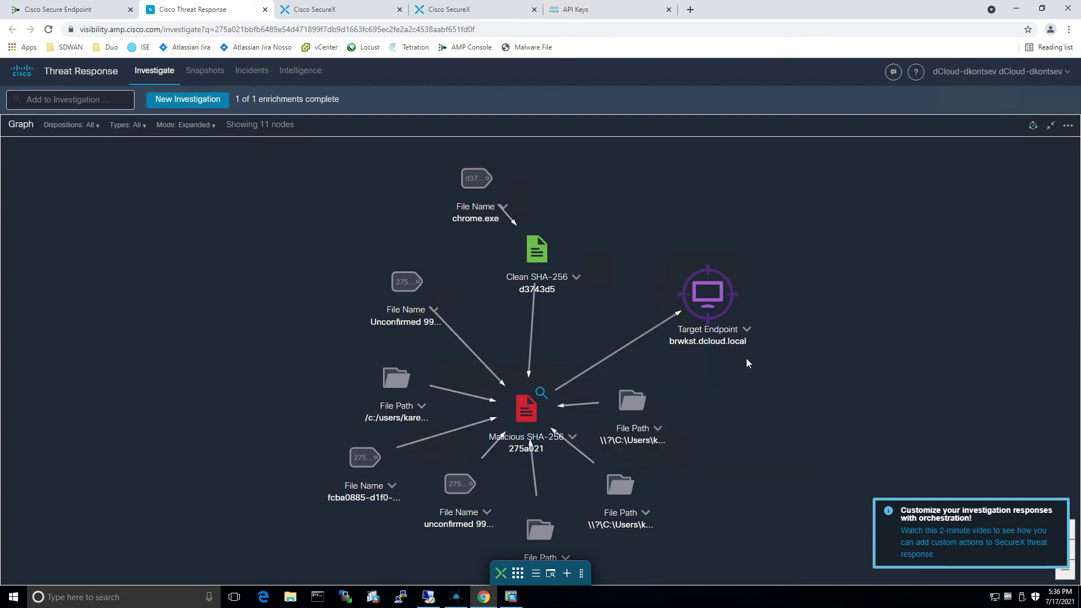
# Examine the target endpoint's enlarged details, its newest sighting, and the response actions offered for the malicious hash in that sighting.
pyautogui.click(725, 313)
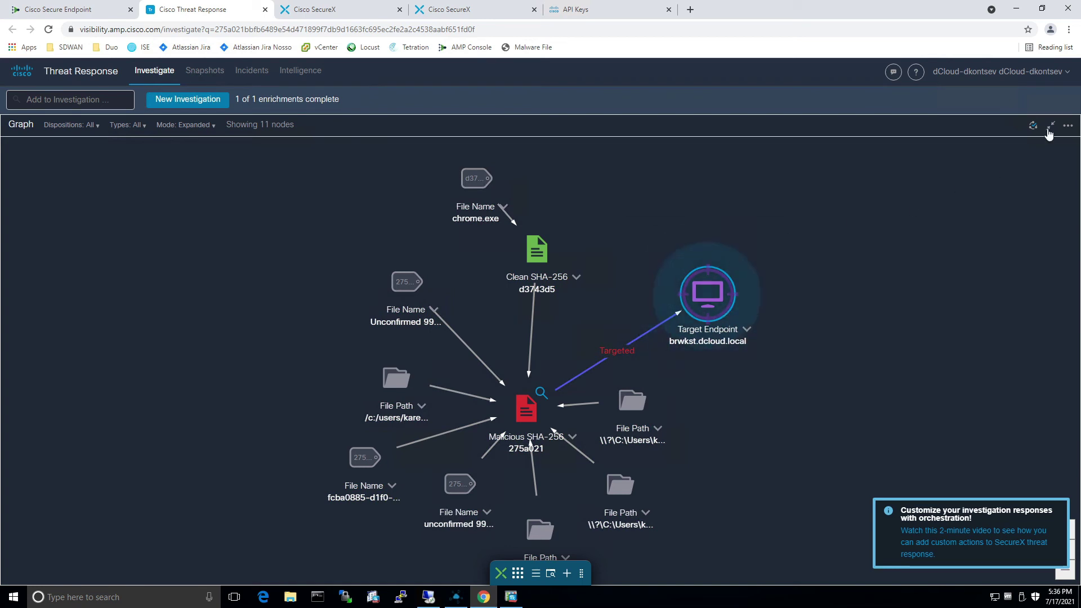
pyautogui.click(1050, 127)
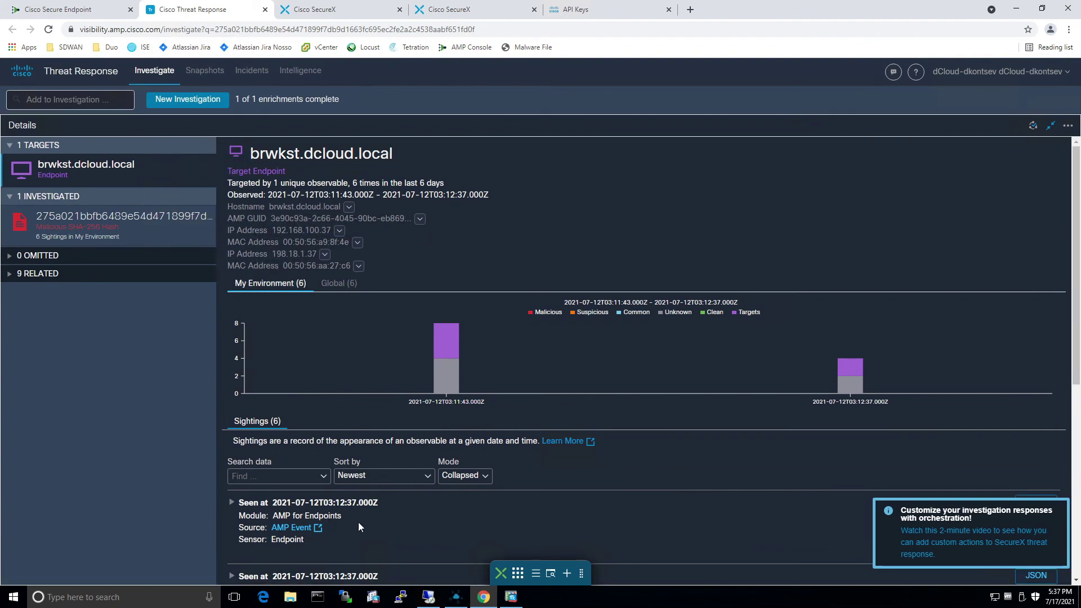
pyautogui.click(364, 491)
pyautogui.scroll(-2, 489, 453)
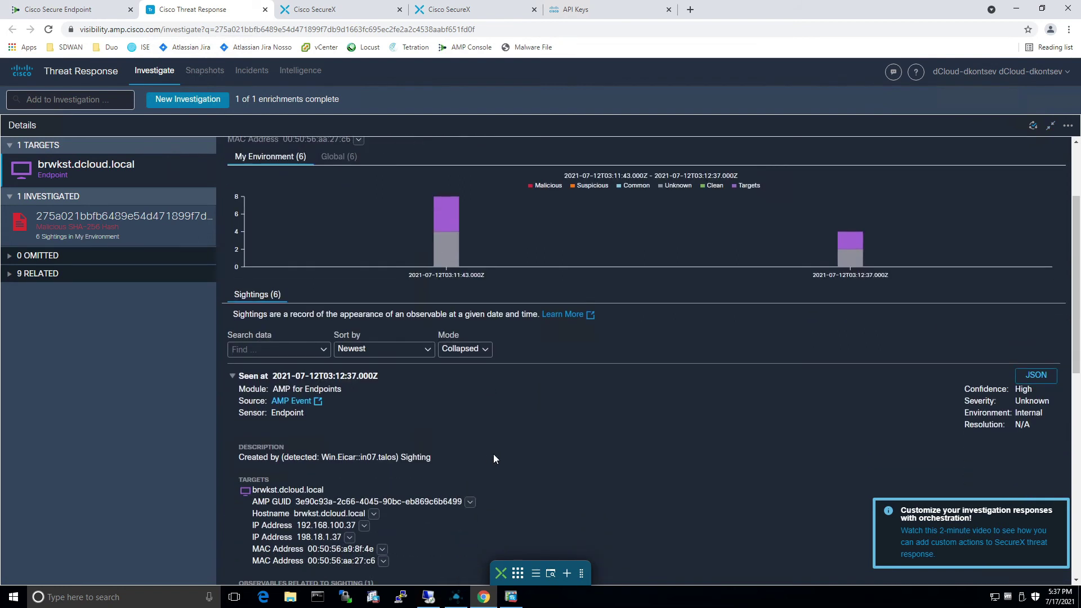
pyautogui.scroll(-1, 493, 454)
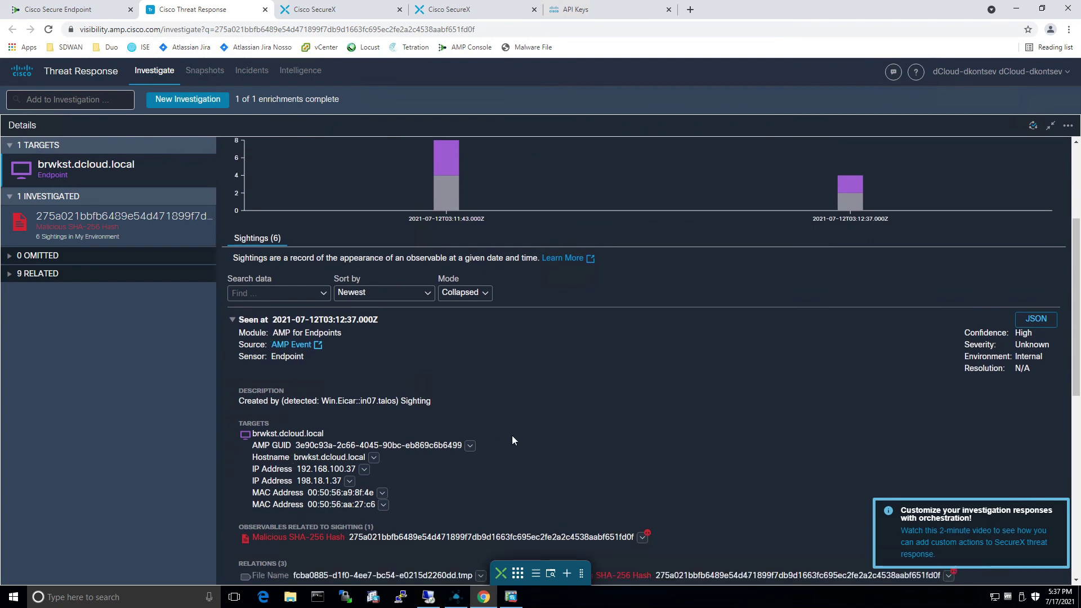
pyautogui.scroll(-1, 512, 441)
pyautogui.scroll(-3, 512, 439)
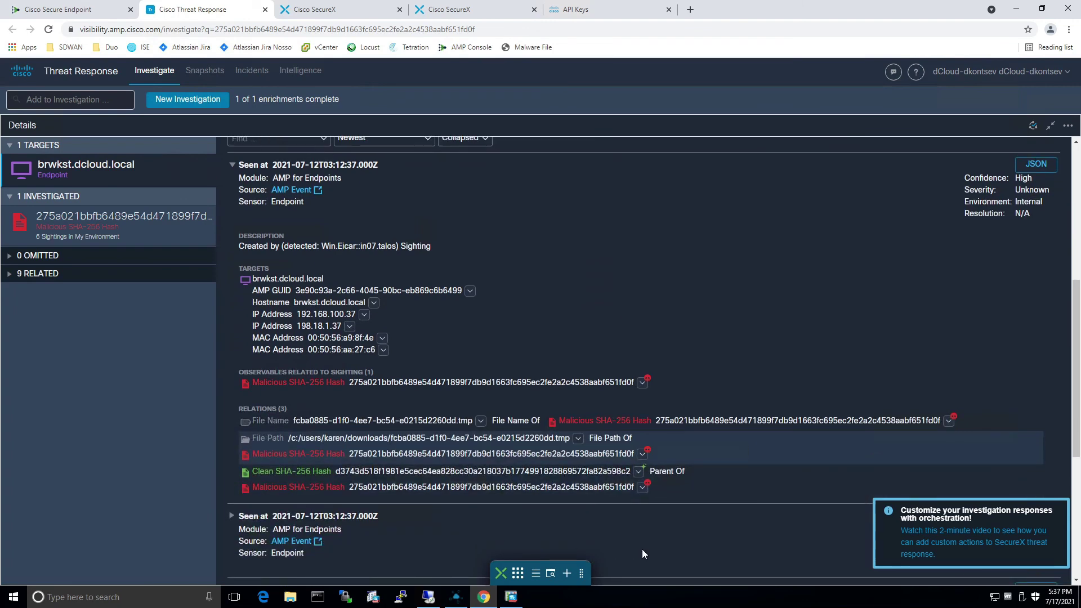
pyautogui.click(642, 384)
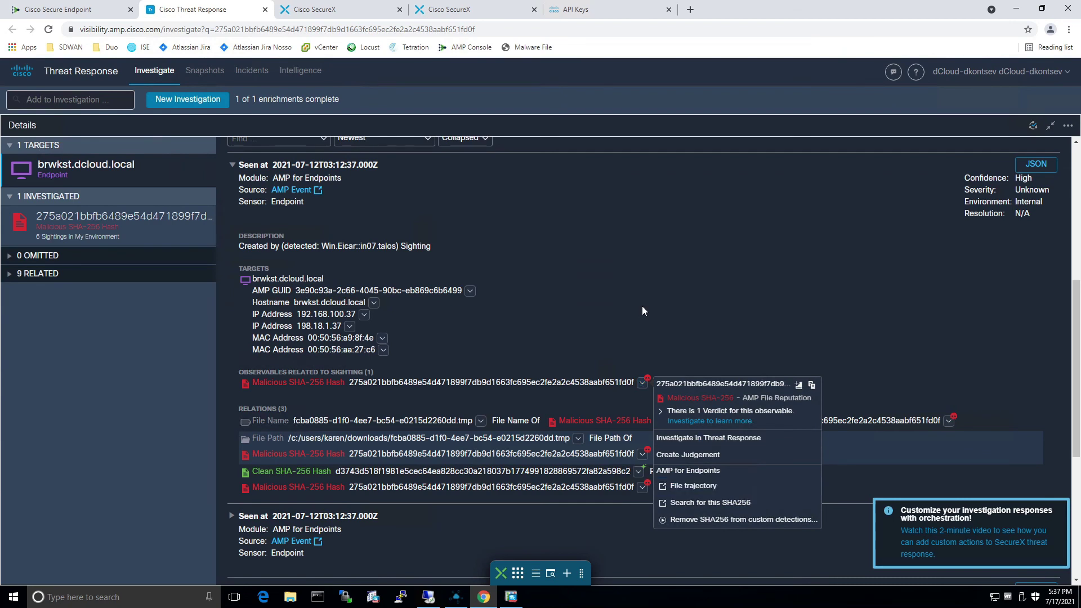
pyautogui.scroll(6, 642, 307)
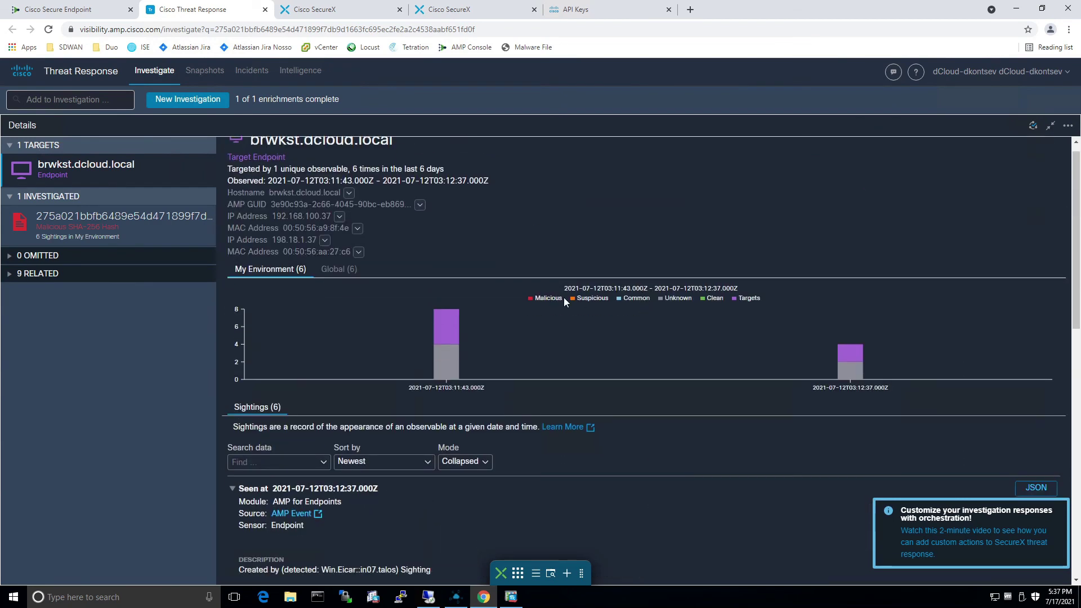
pyautogui.scroll(1, 362, 222)
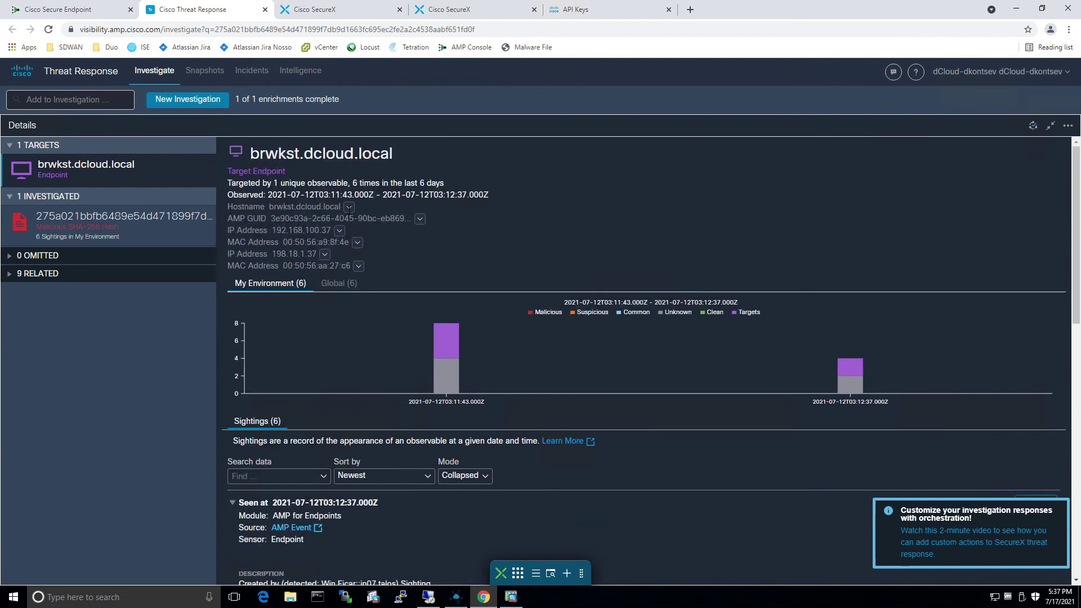
# Review the actions offered for the endpoint's hostname and AMP GUID, and restore the multi-panel investigation view.
pyautogui.click(349, 207)
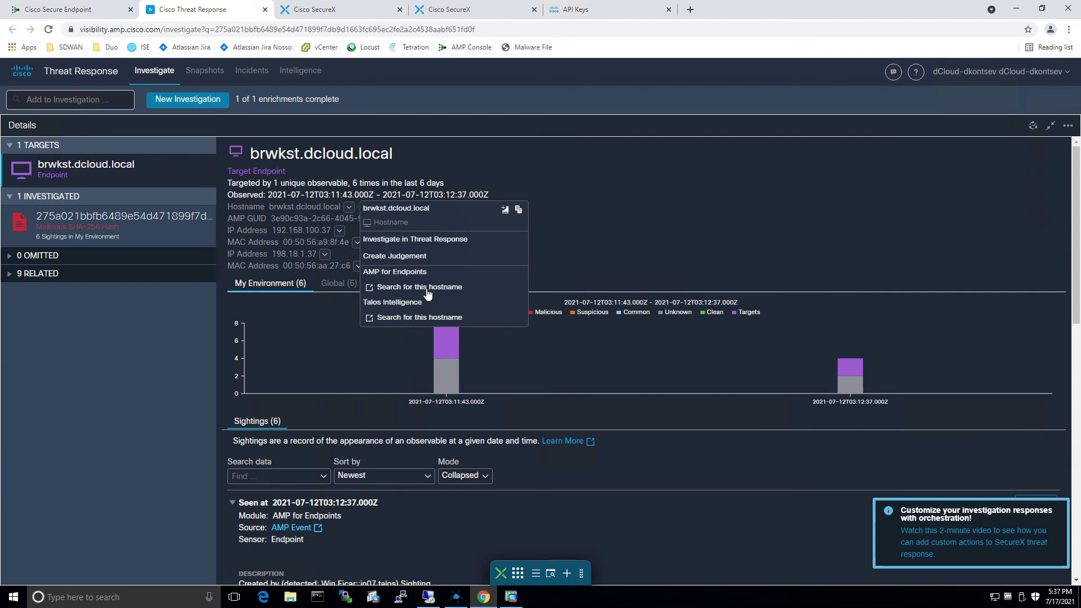
pyautogui.click(636, 210)
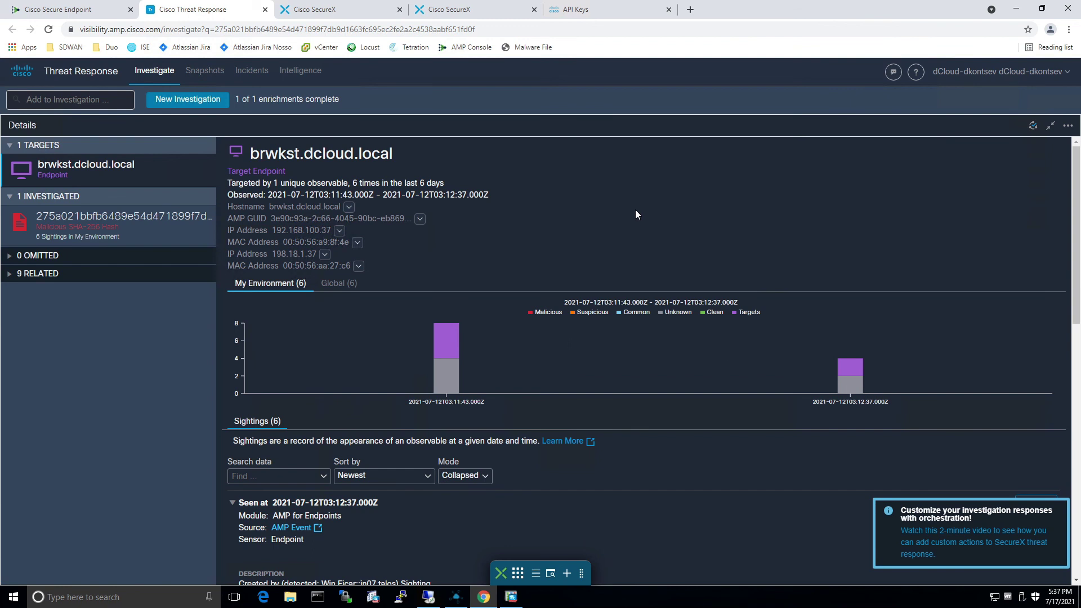
pyautogui.click(421, 221)
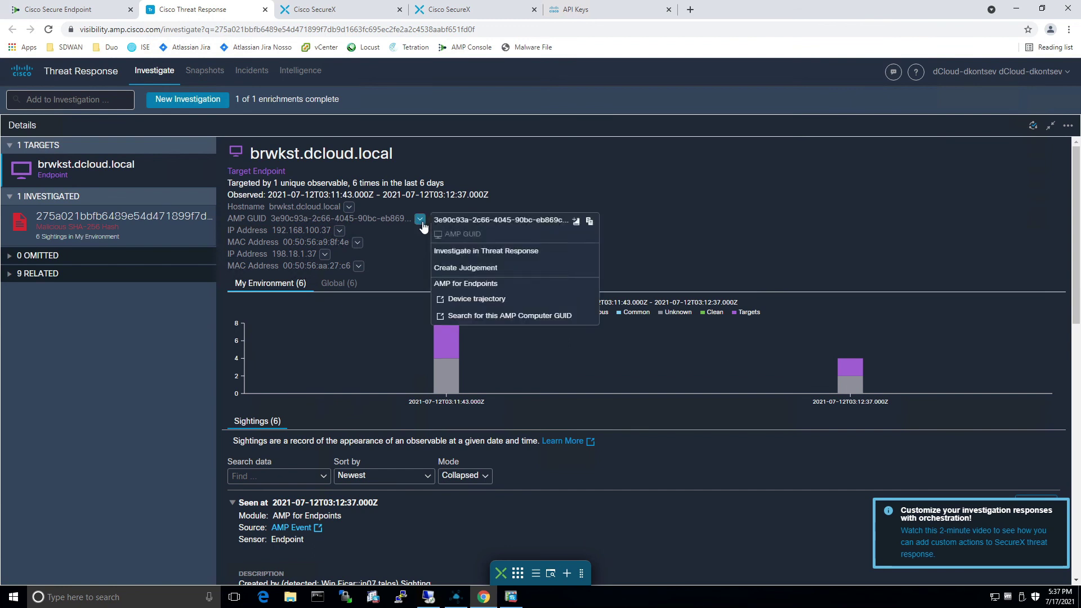
pyautogui.click(685, 231)
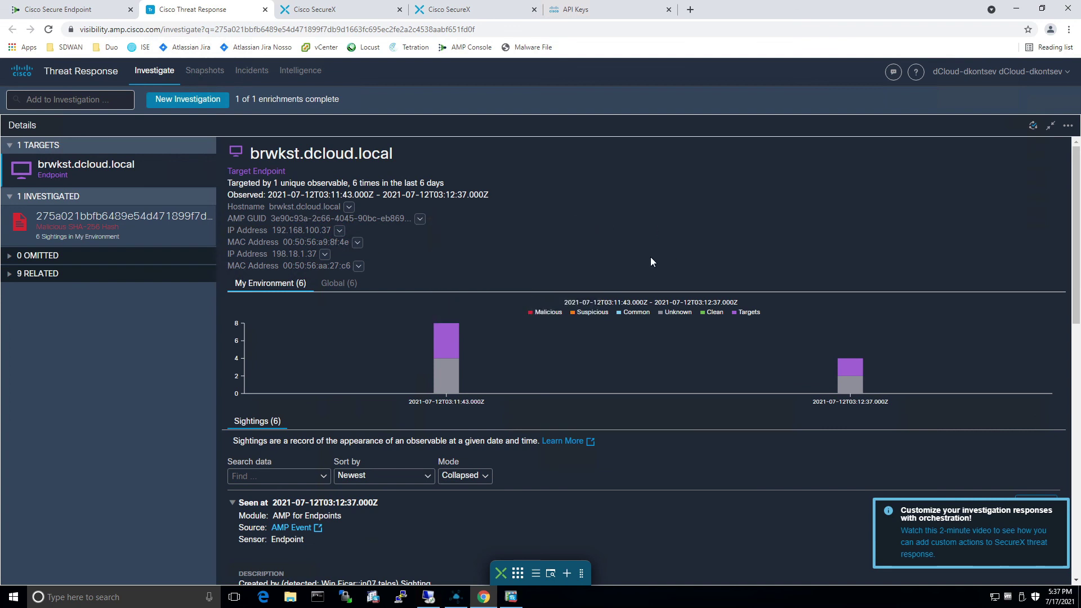
pyautogui.click(1051, 128)
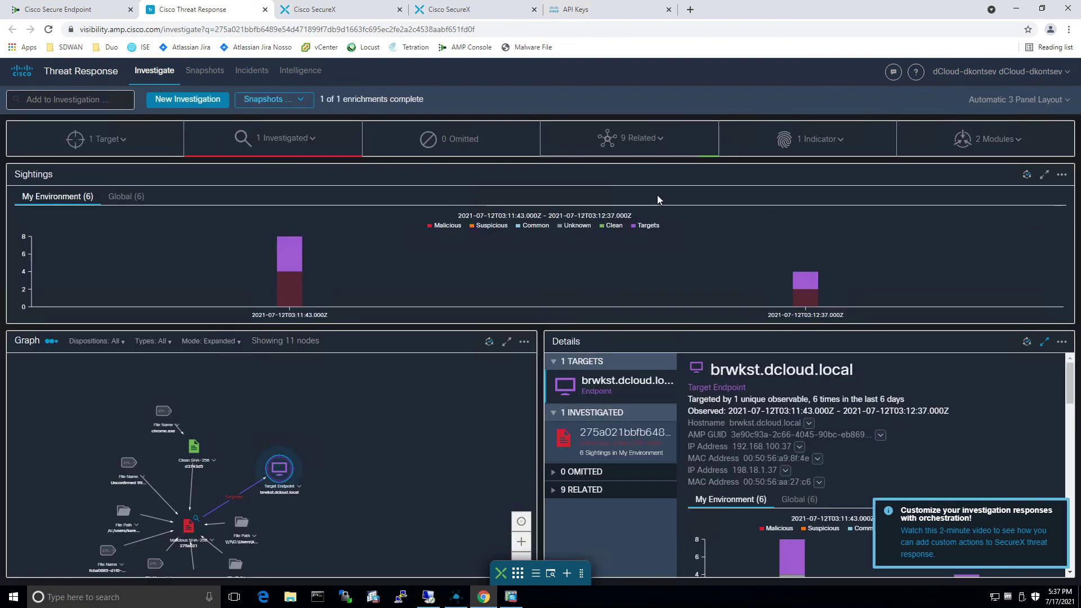